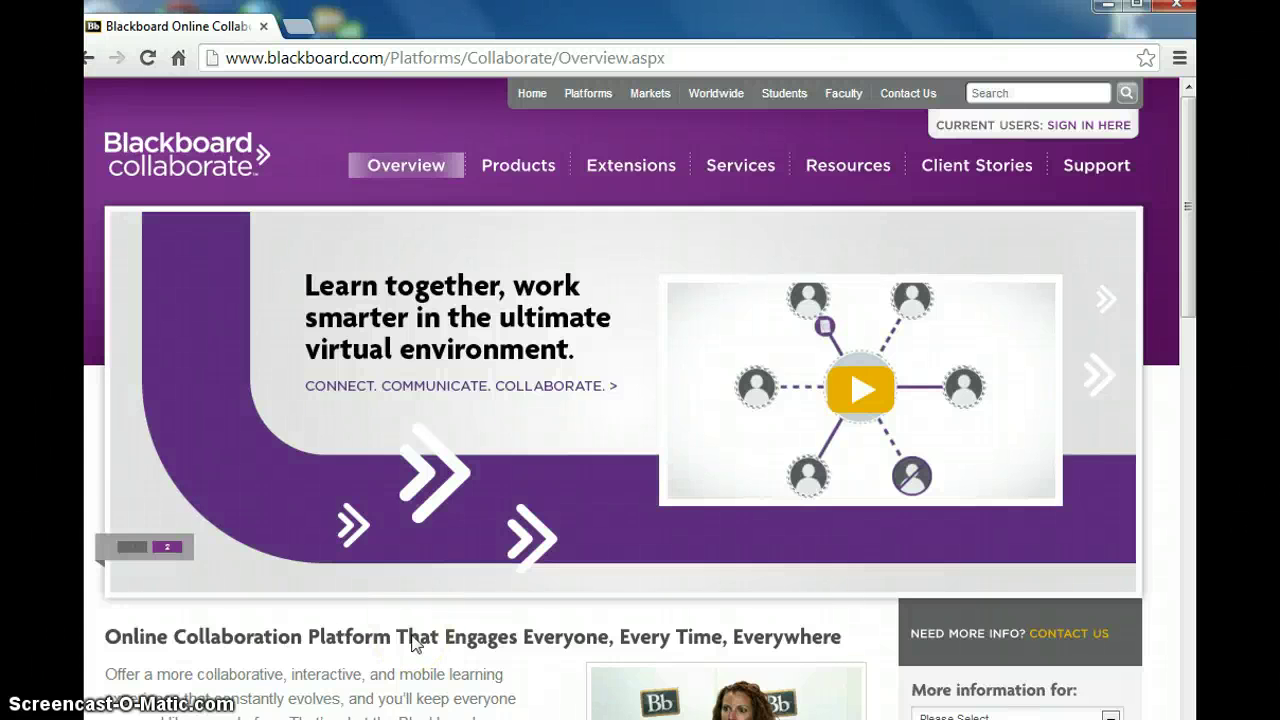
left_click(495, 452)
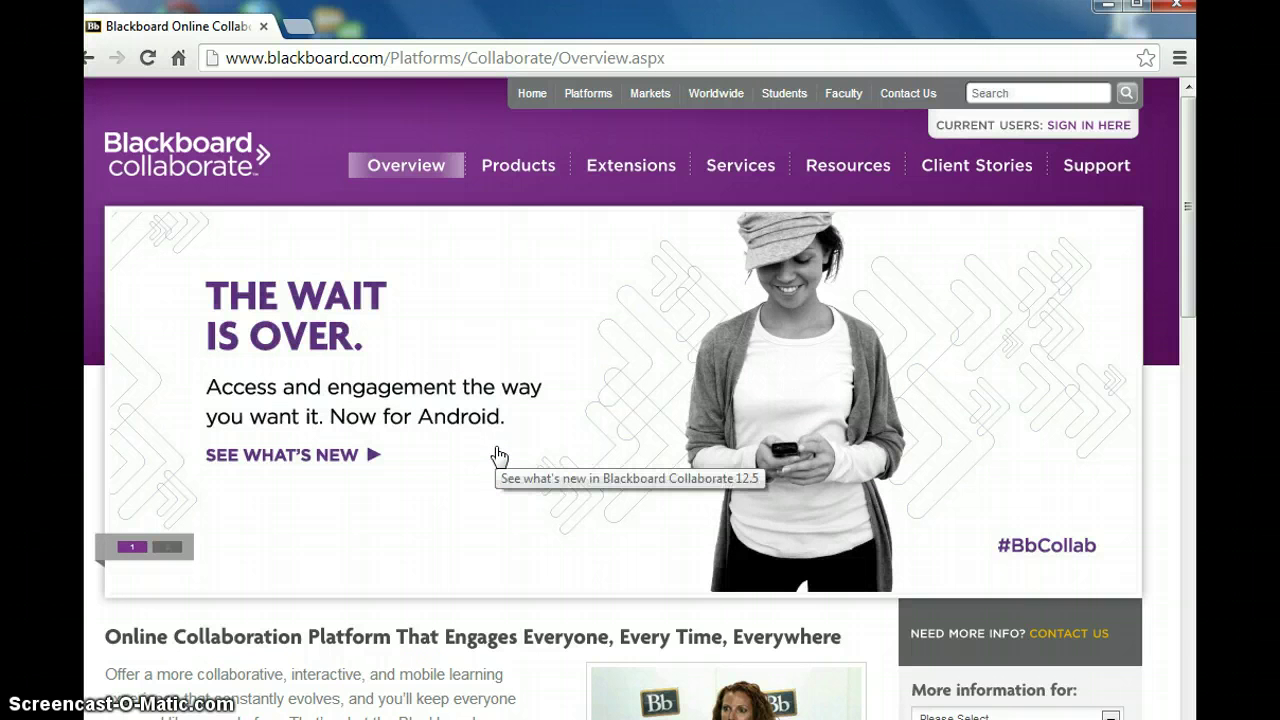
left_click(490, 380)
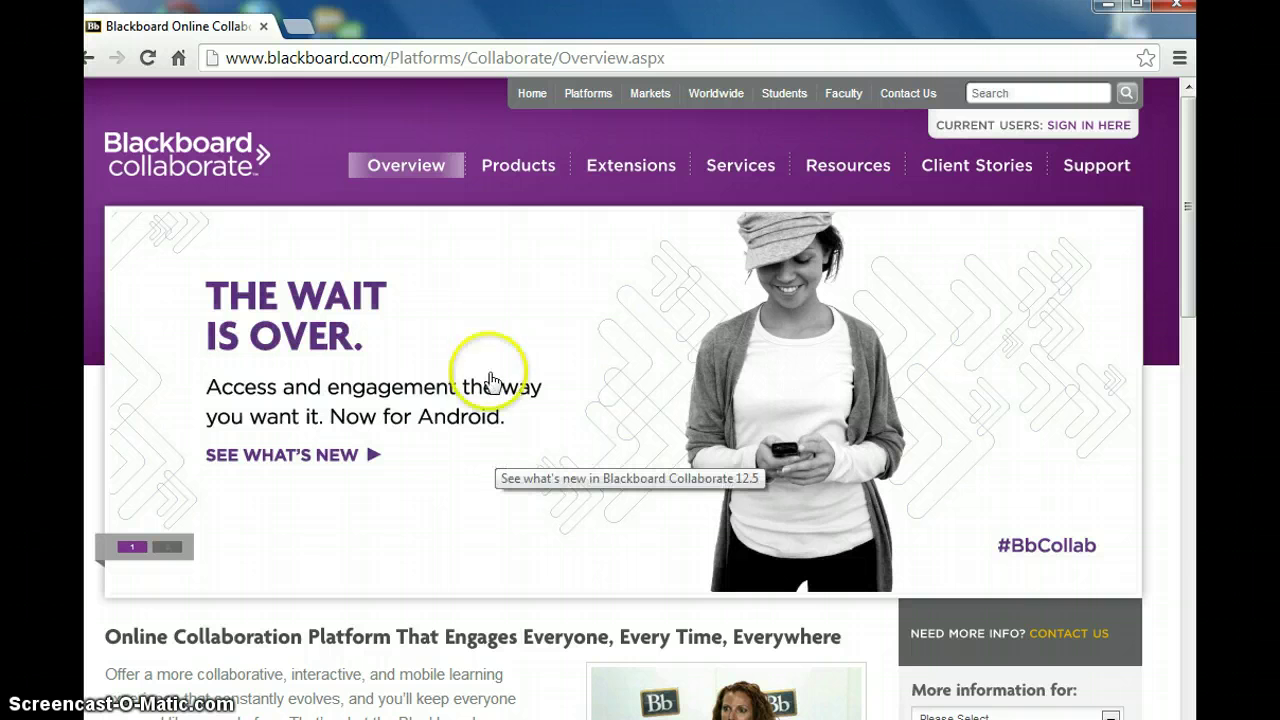
left_click(500, 322)
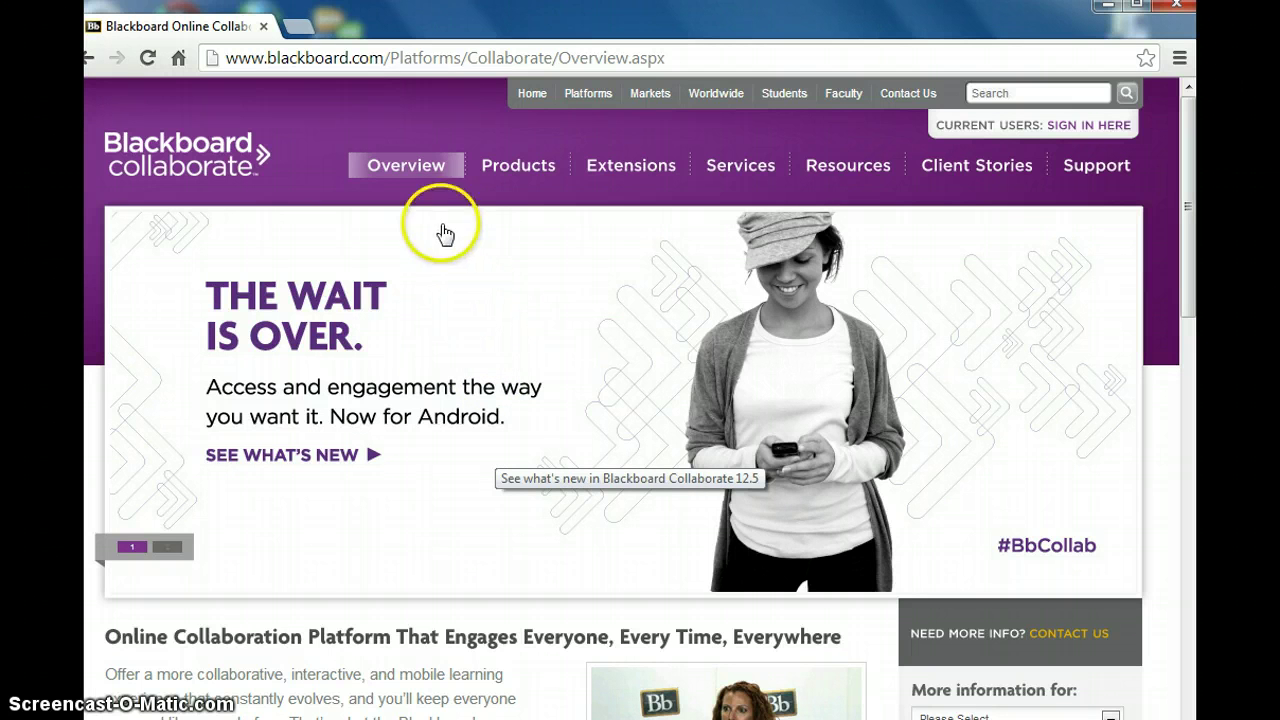
Open the current-user sign-in page and log in with the prefilled credentials
mouse_move(716, 95)
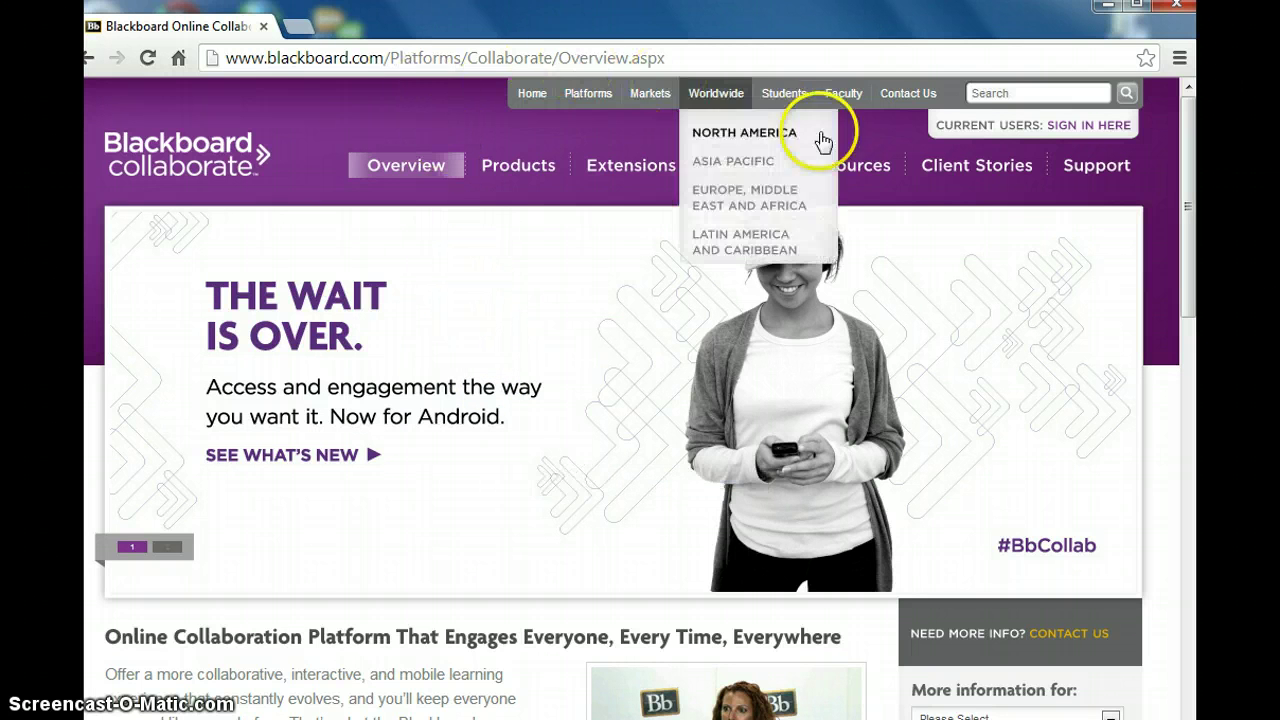
left_click(1071, 126)
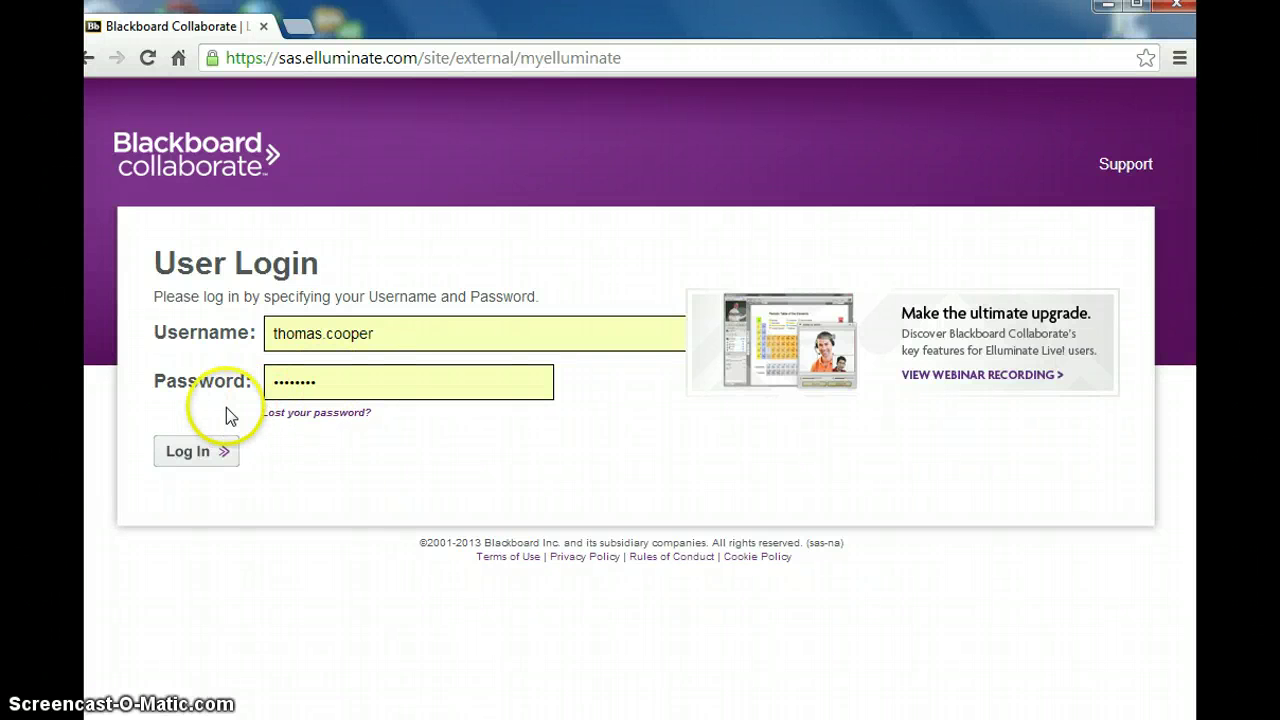
left_click(205, 448)
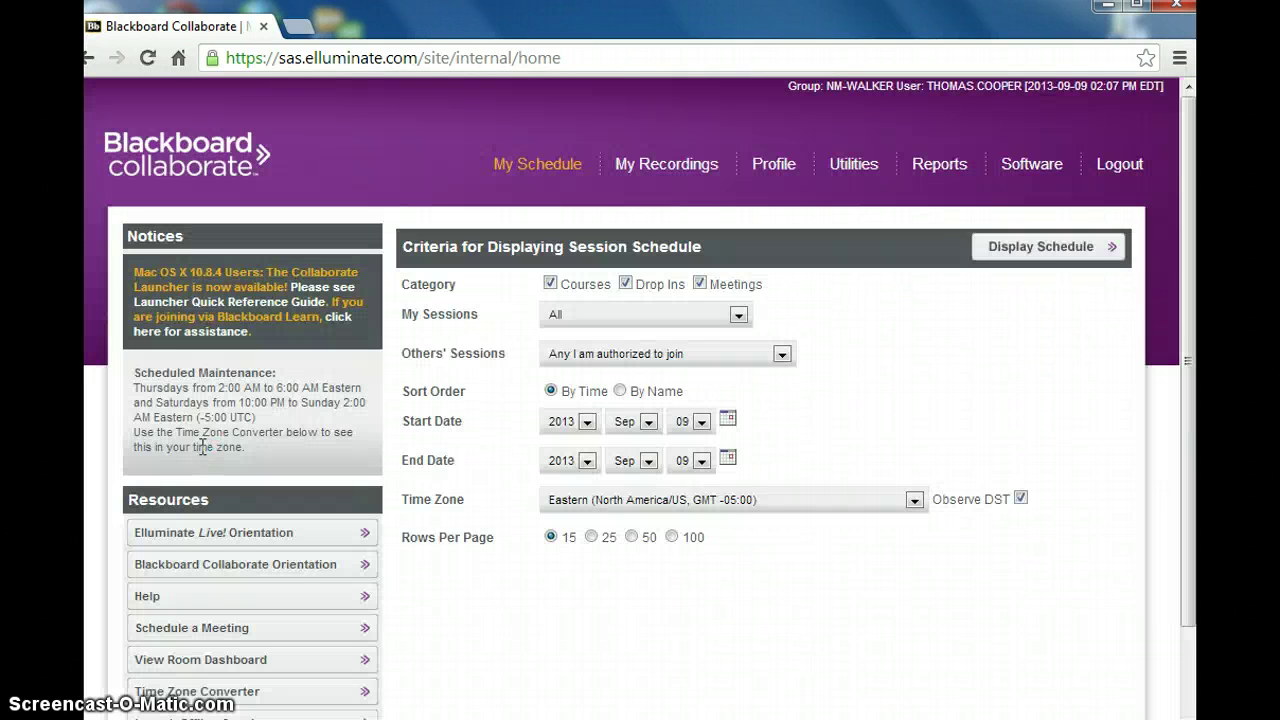
key("ctrl+plus")
key("ctrl+plus")
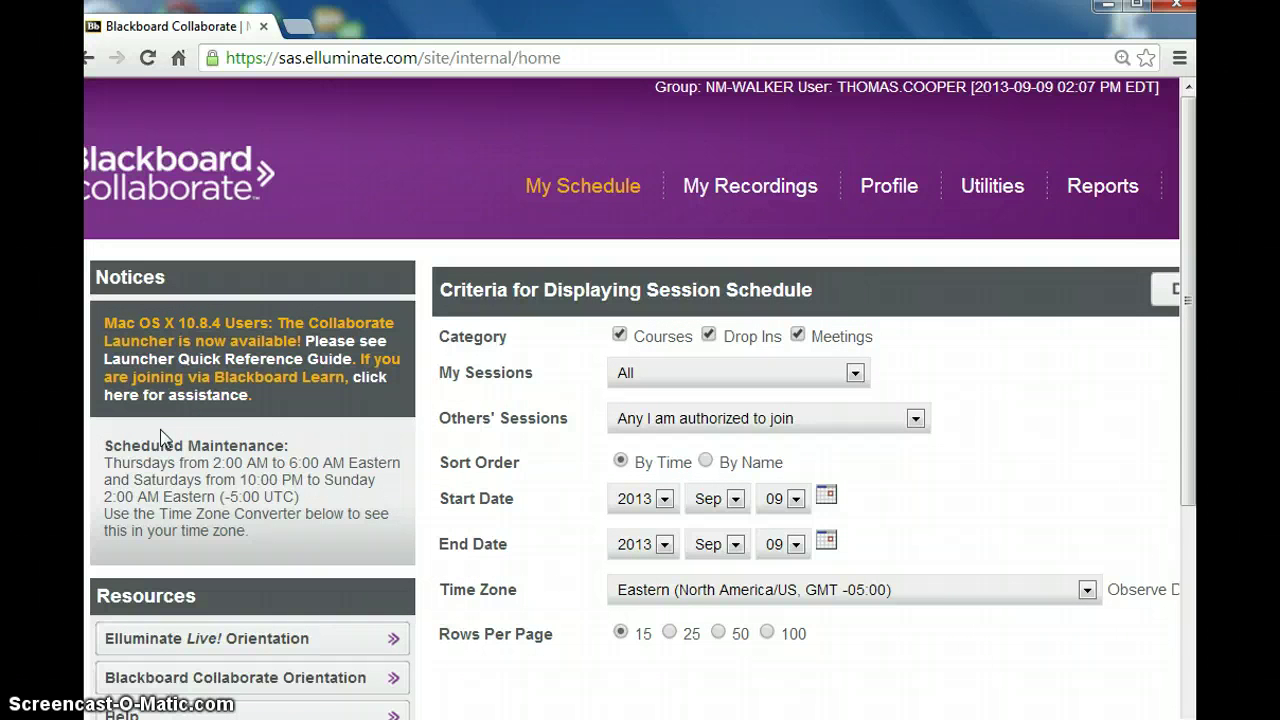
key("ctrl+minus")
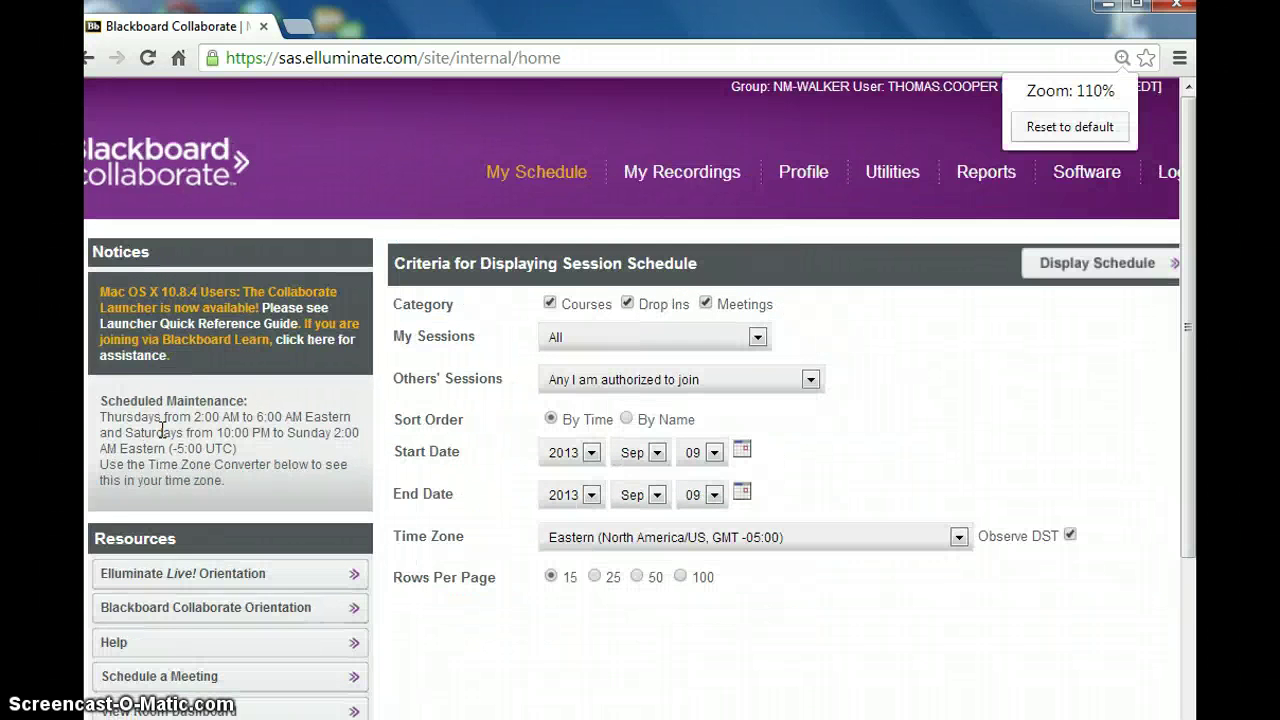
key("ctrl+minus")
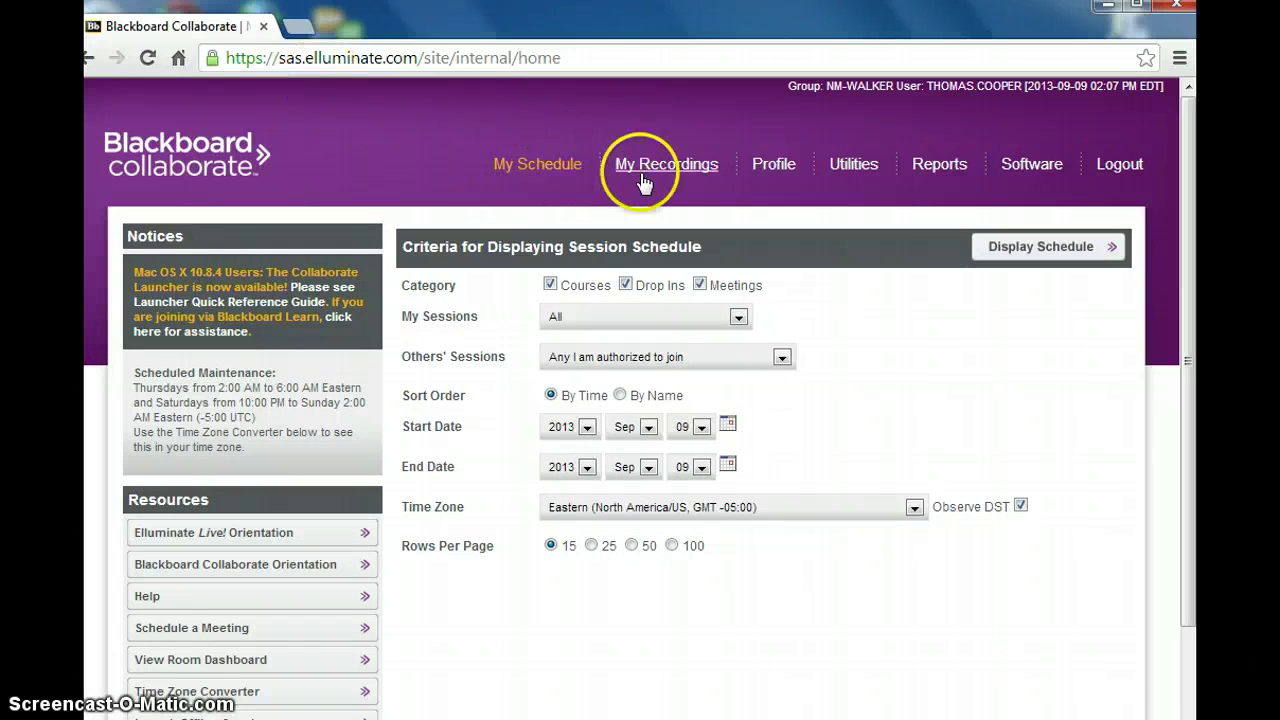
Open the Meetings management utility, allow its AdministratorMeeting application to run, and accept the default sort and filter criteria
left_click(853, 168)
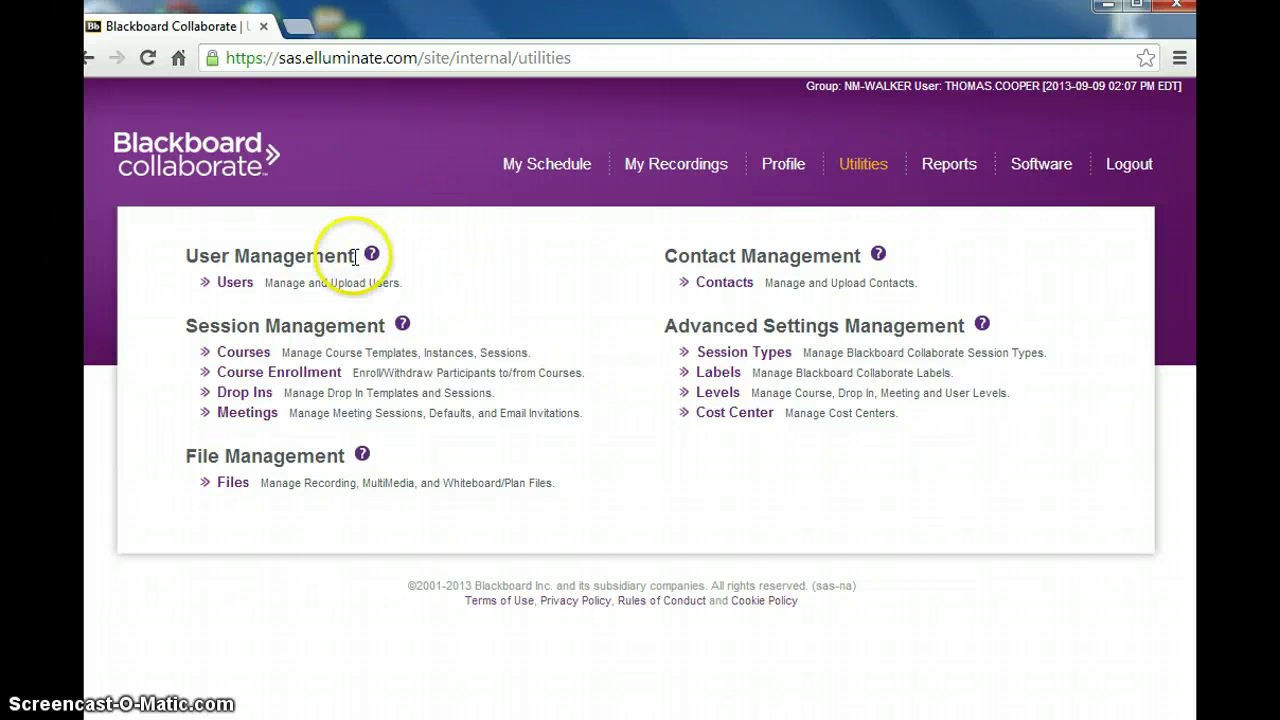
left_click(247, 413)
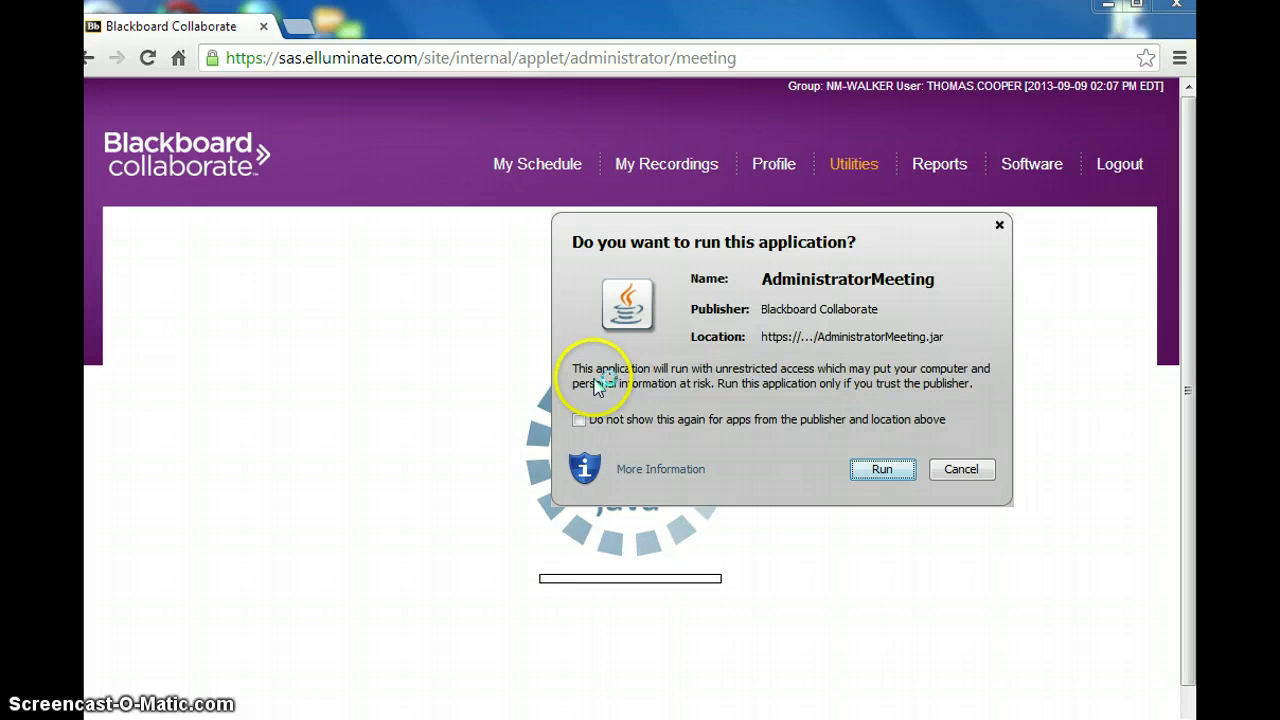
left_click(870, 472)
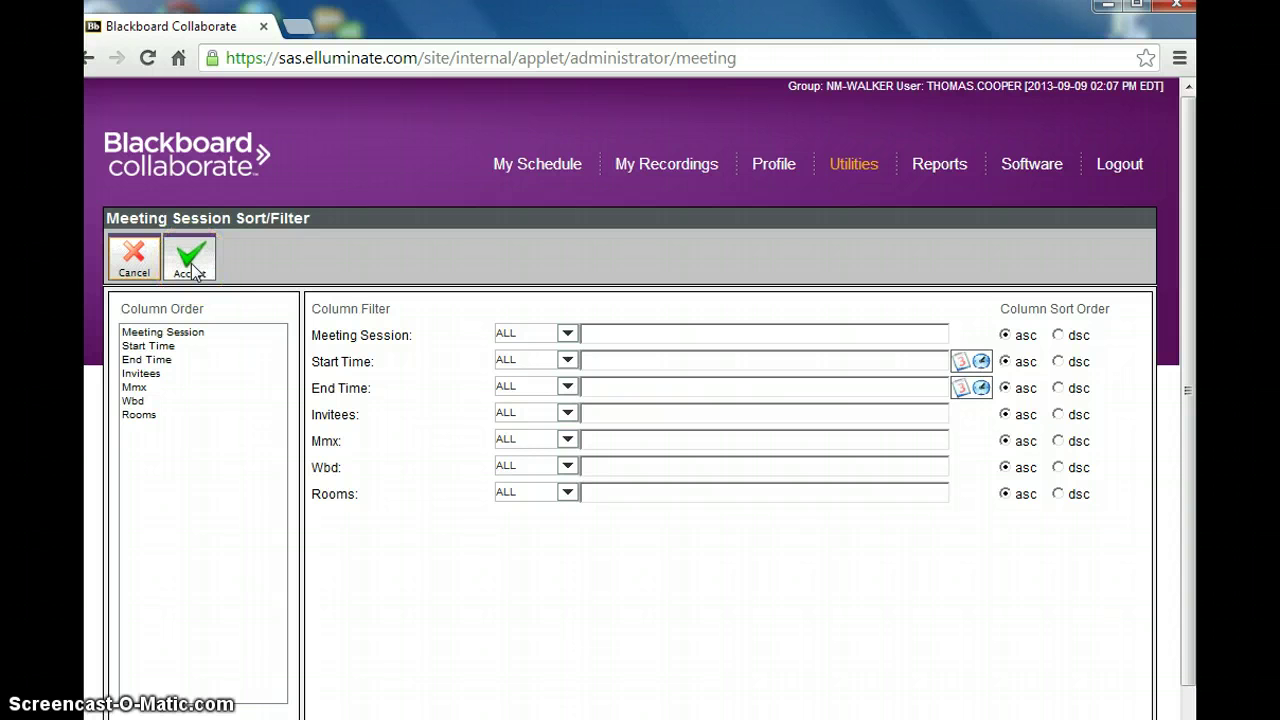
left_click(191, 263)
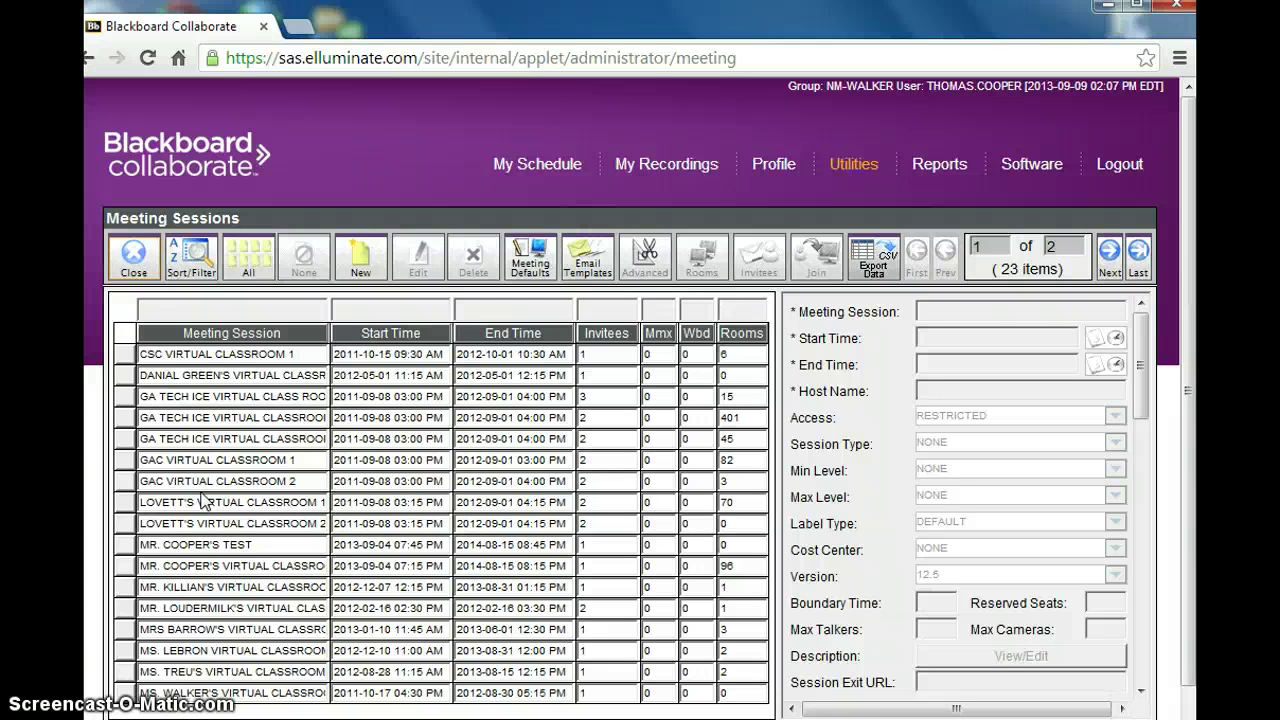
Create a meeting session titled with the teacher's name plus "Virtual Classroom (Test)", starting Sep 09, 2013 at 02:00 PM
left_click(360, 258)
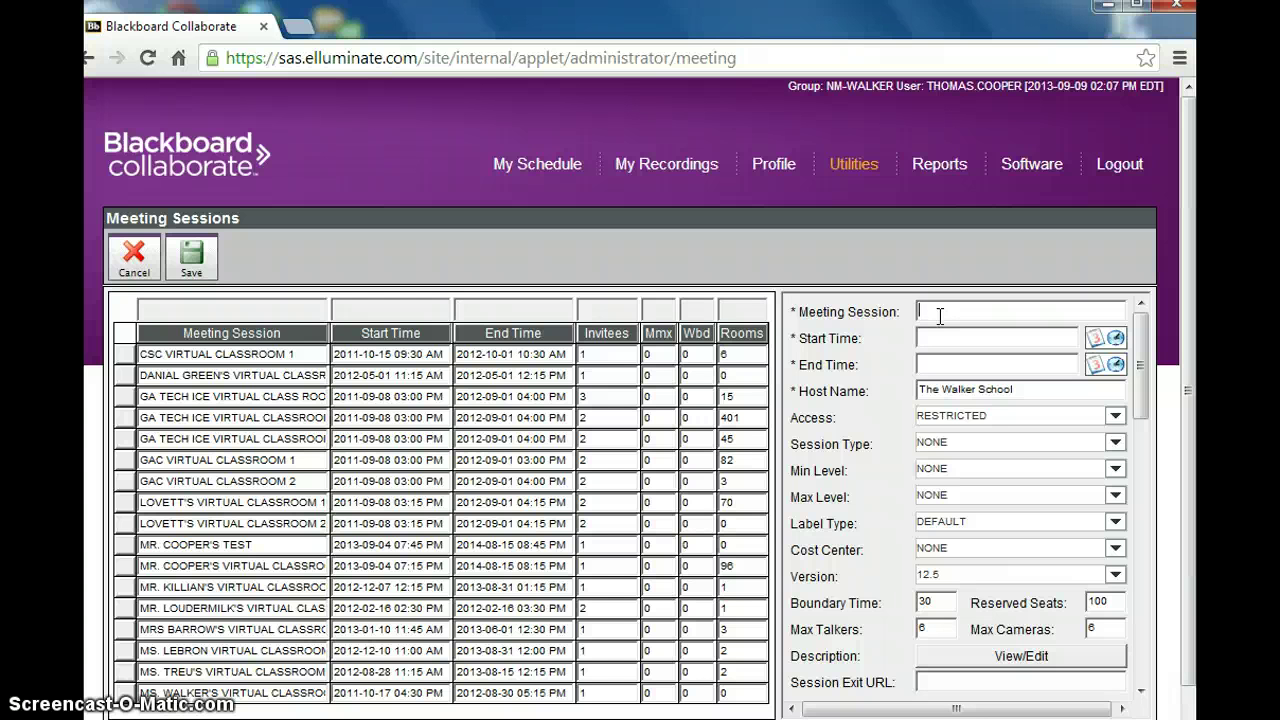
type("Mr. Banks Virtual Classroom (Test)")
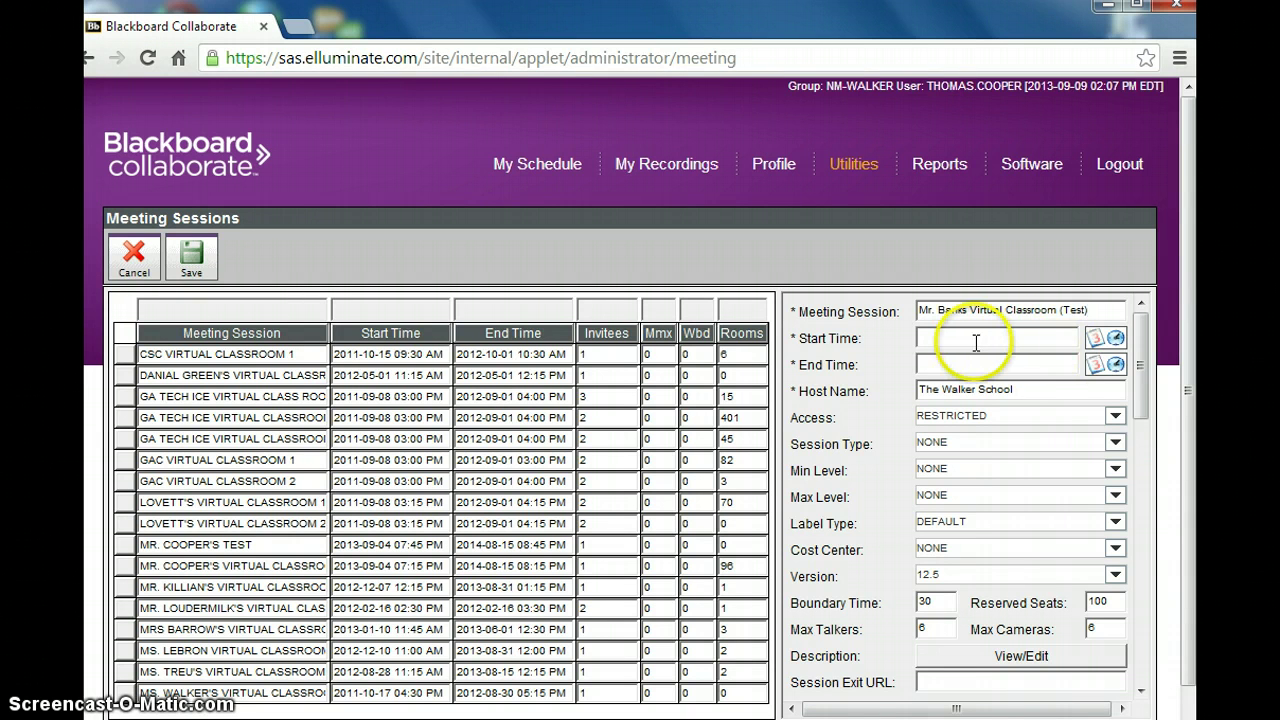
left_click(1100, 342)
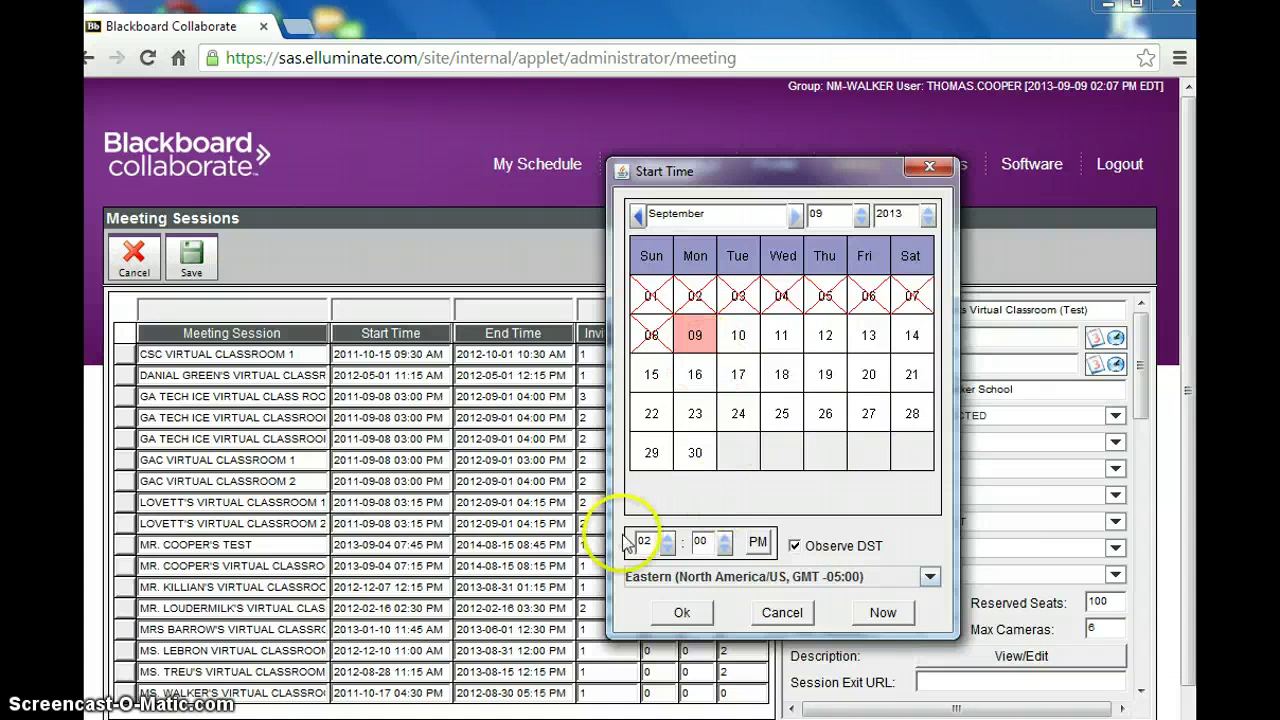
left_click(686, 609)
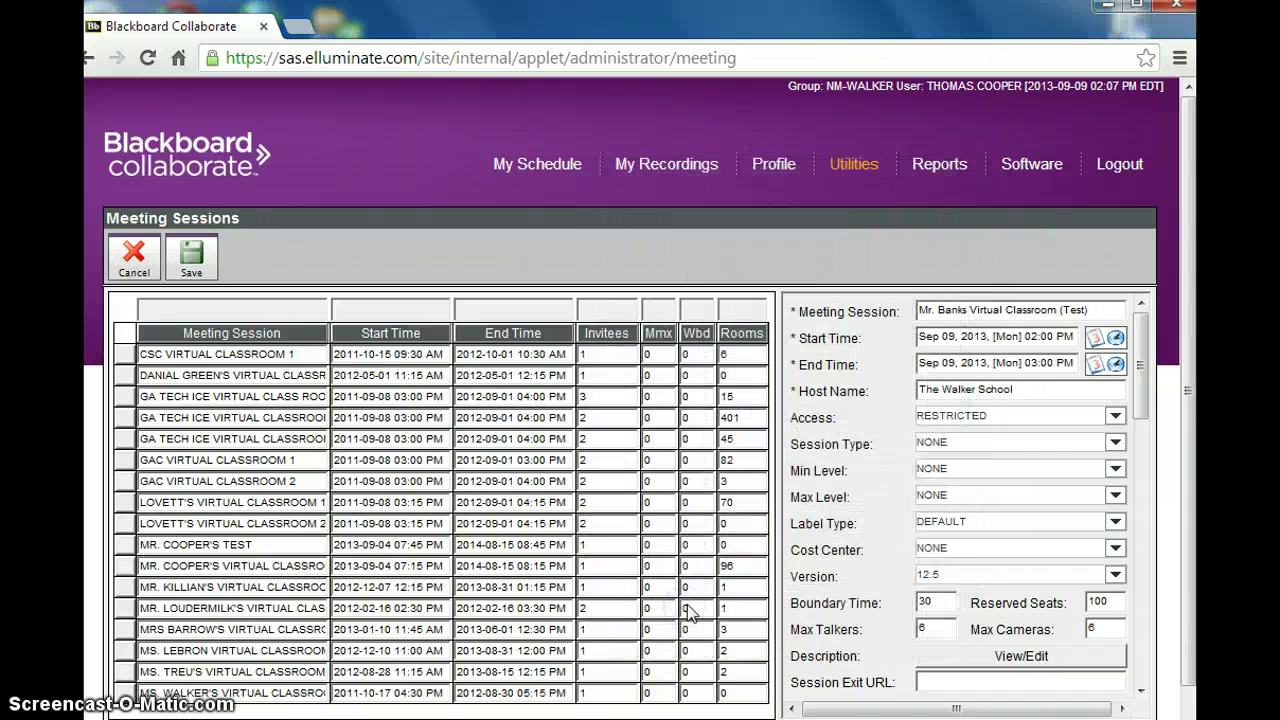
Set the new session's end time to Aug 15, 2014 at 03:00 PM
left_click(1099, 365)
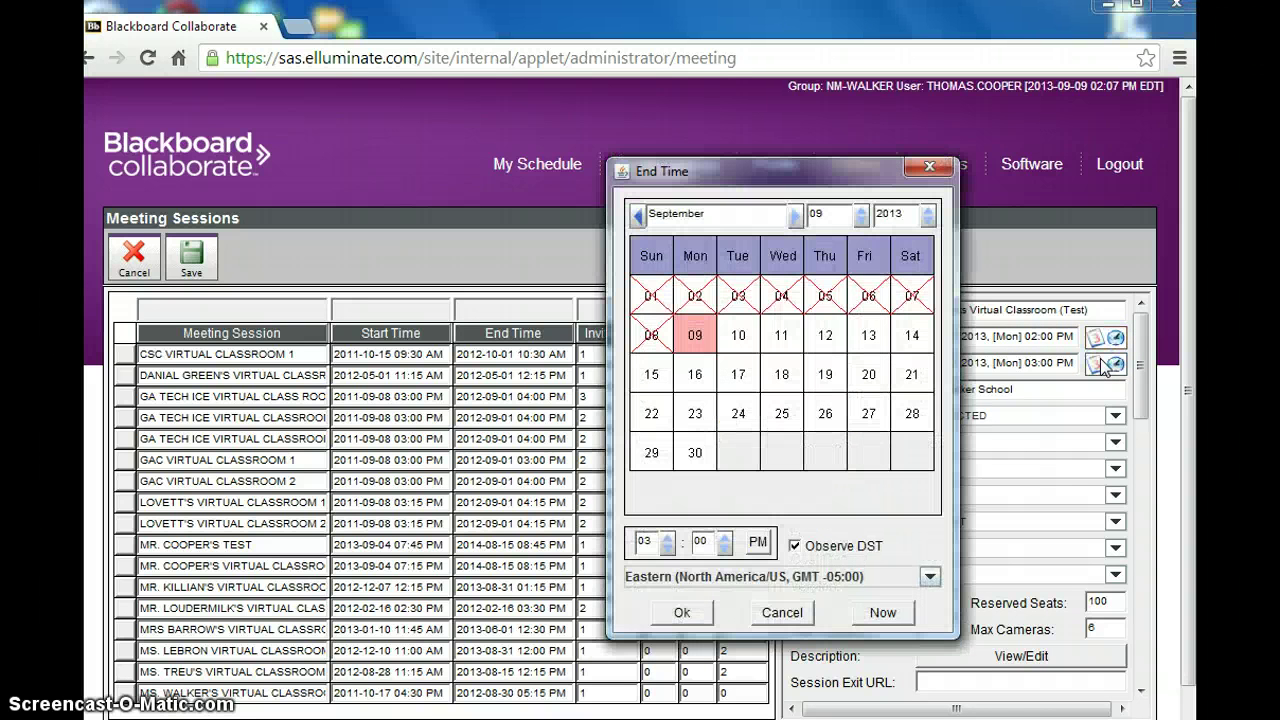
left_click(795, 215)
left_click(795, 215)
left_click(795, 215)
left_click(795, 215)
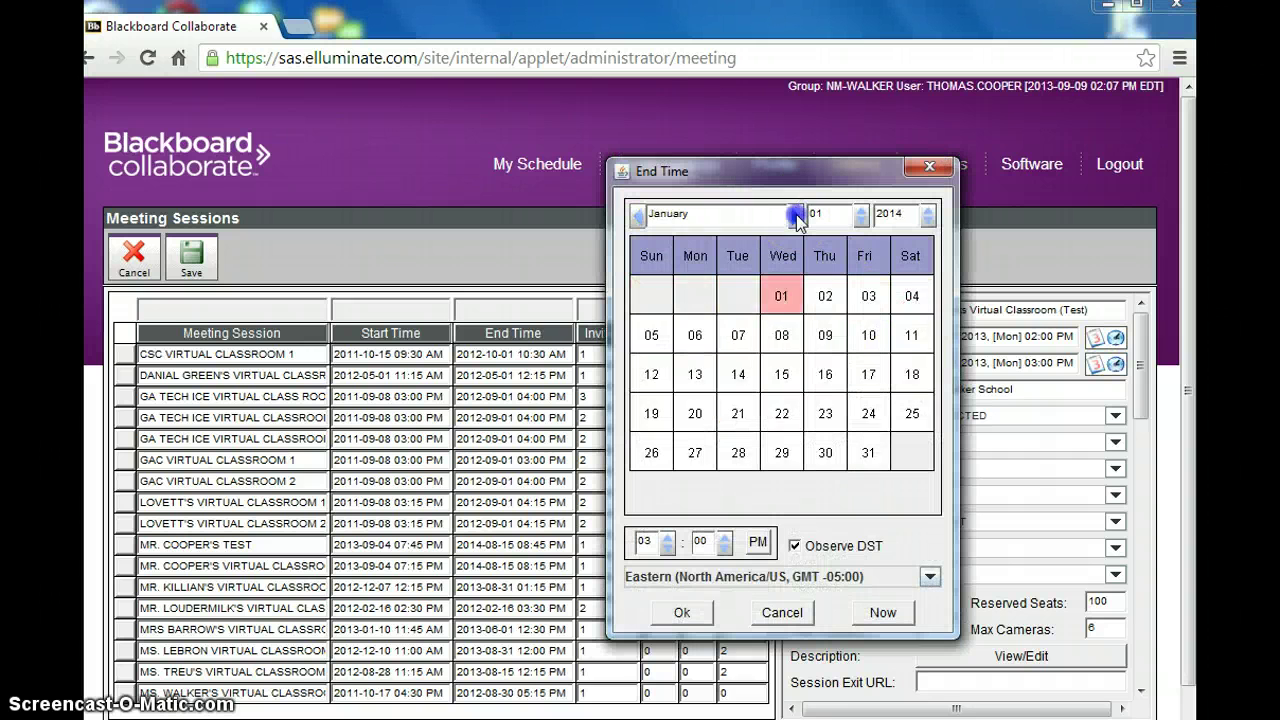
left_click(795, 215)
left_click(795, 215)
left_click(795, 215)
left_click(795, 215)
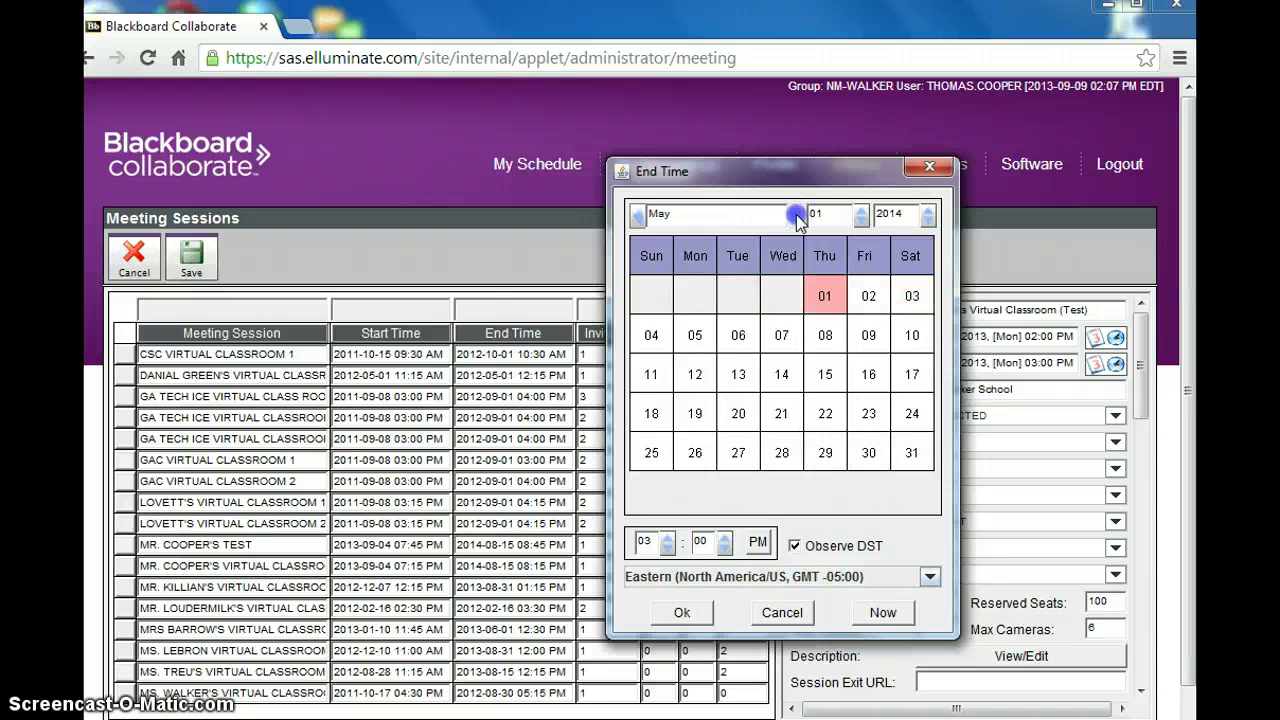
left_click(795, 215)
left_click(795, 215)
left_click(795, 215)
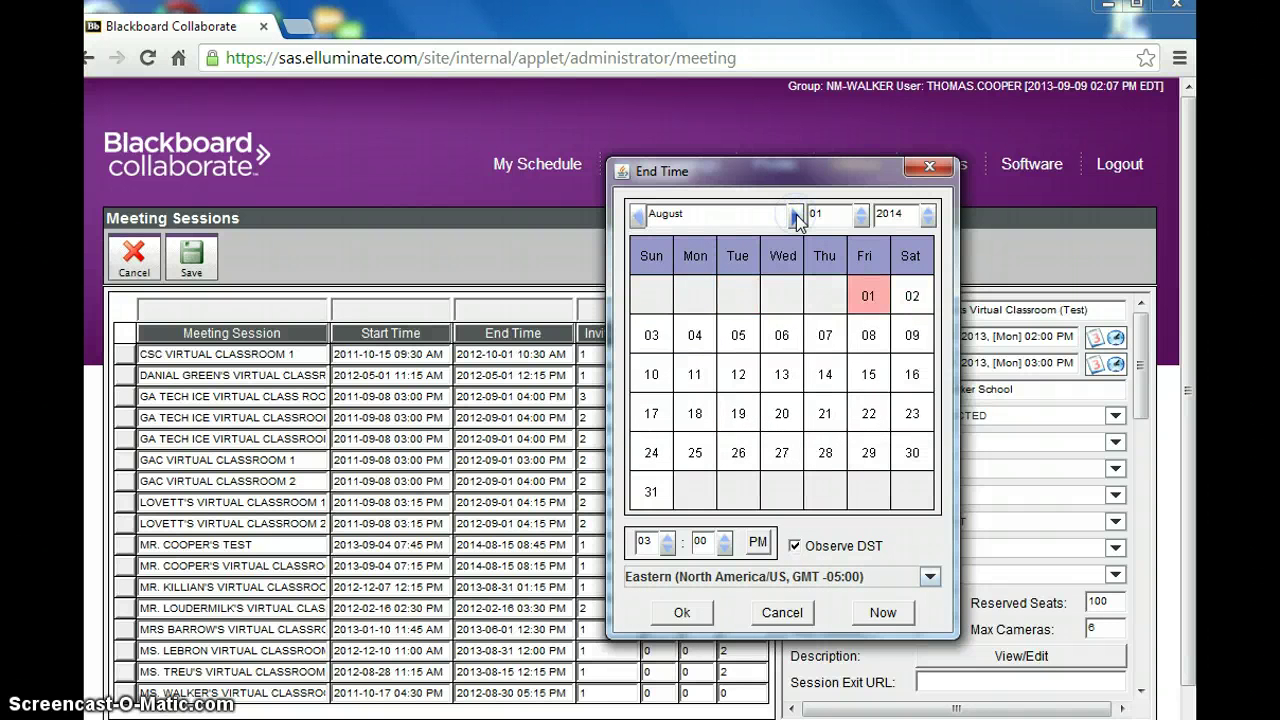
left_click(868, 378)
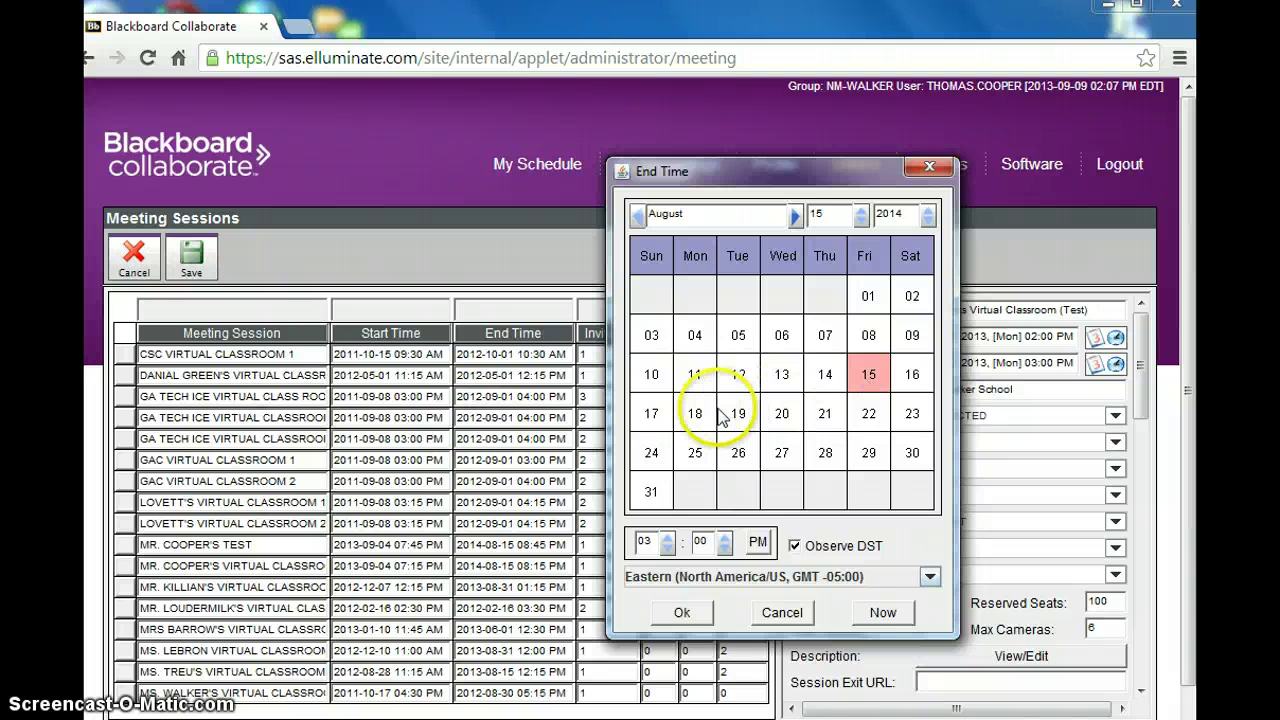
left_click(682, 612)
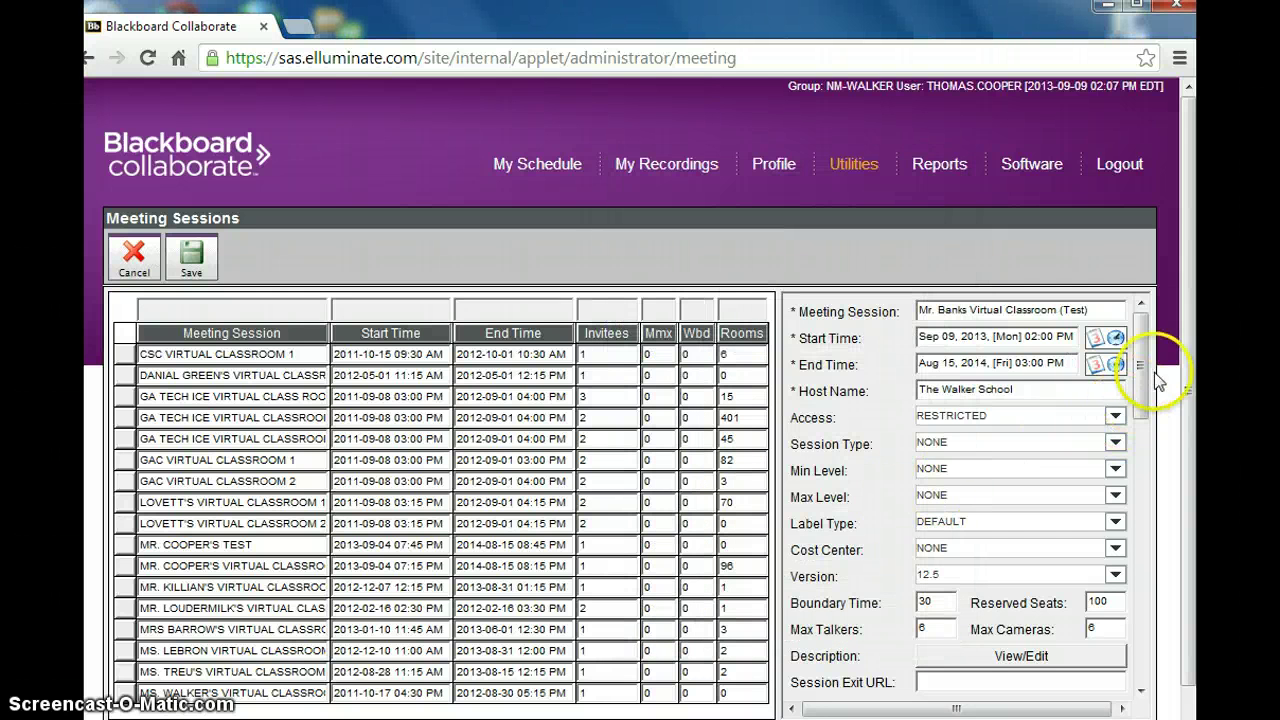
Examine the new session's boundary time and reserved seats settings
left_click_drag(1149, 366, 1141, 402)
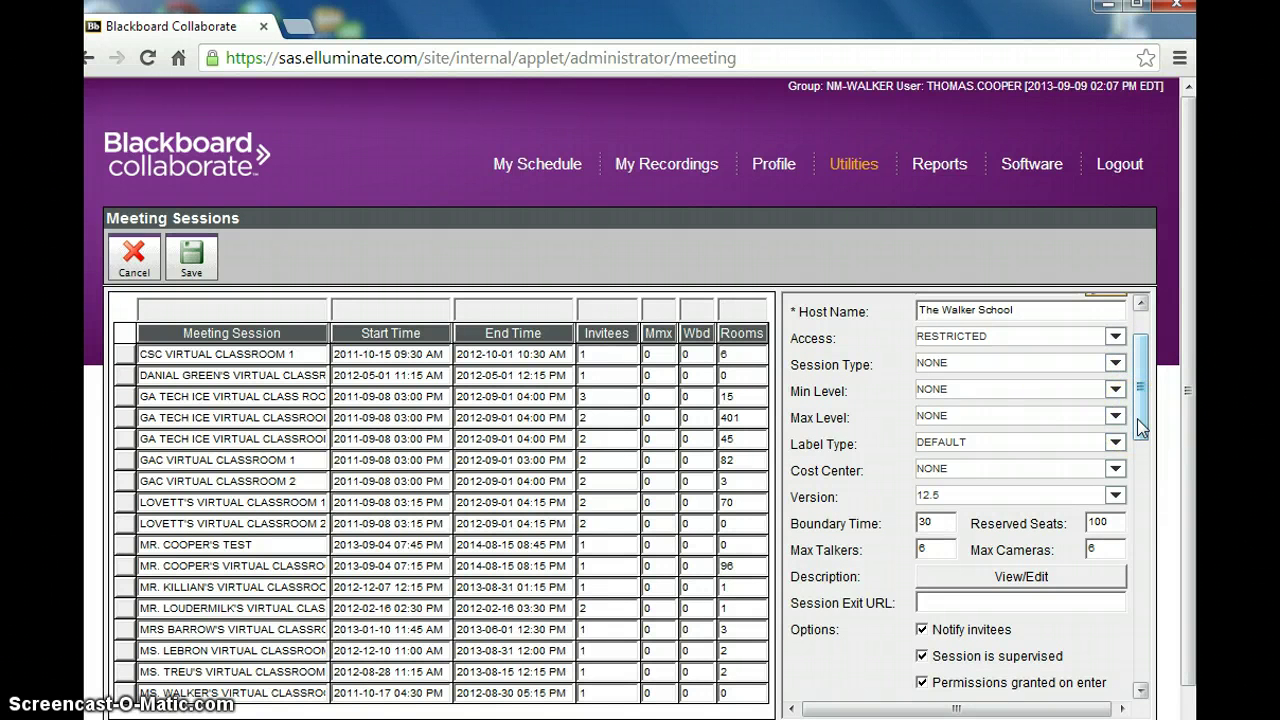
left_click_drag(1141, 426, 1141, 442)
left_click(937, 462)
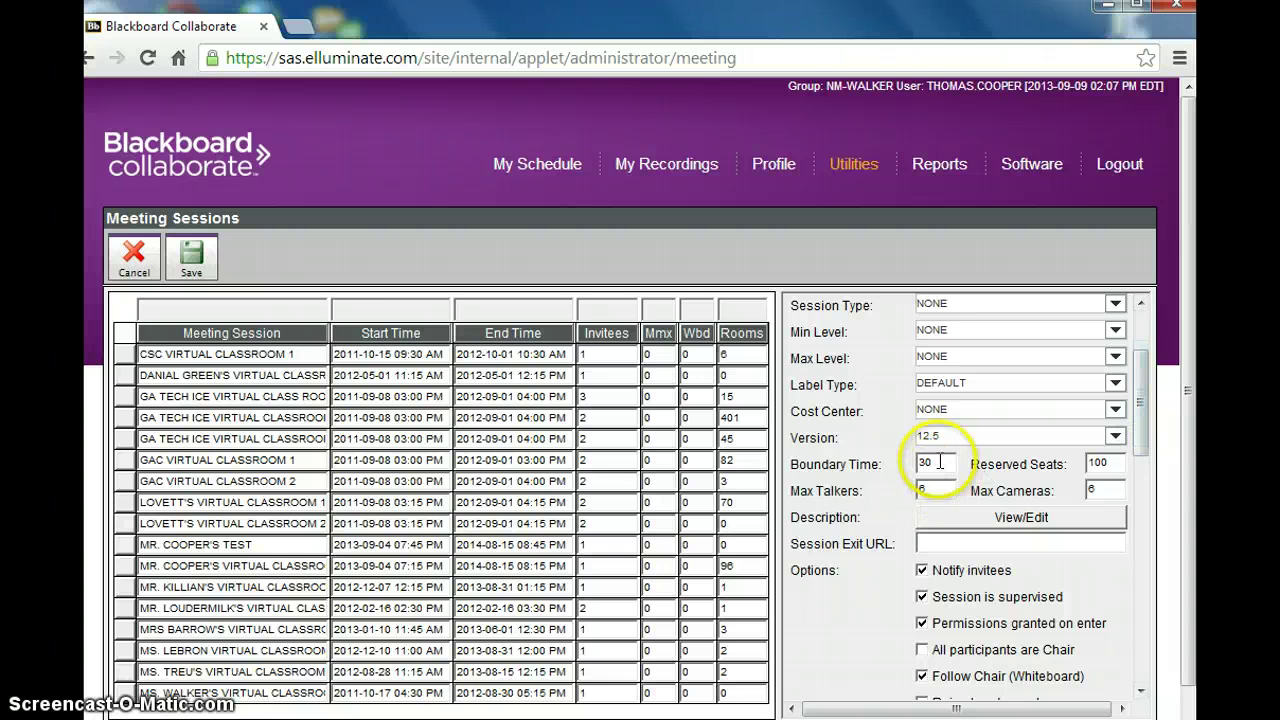
left_click(933, 462)
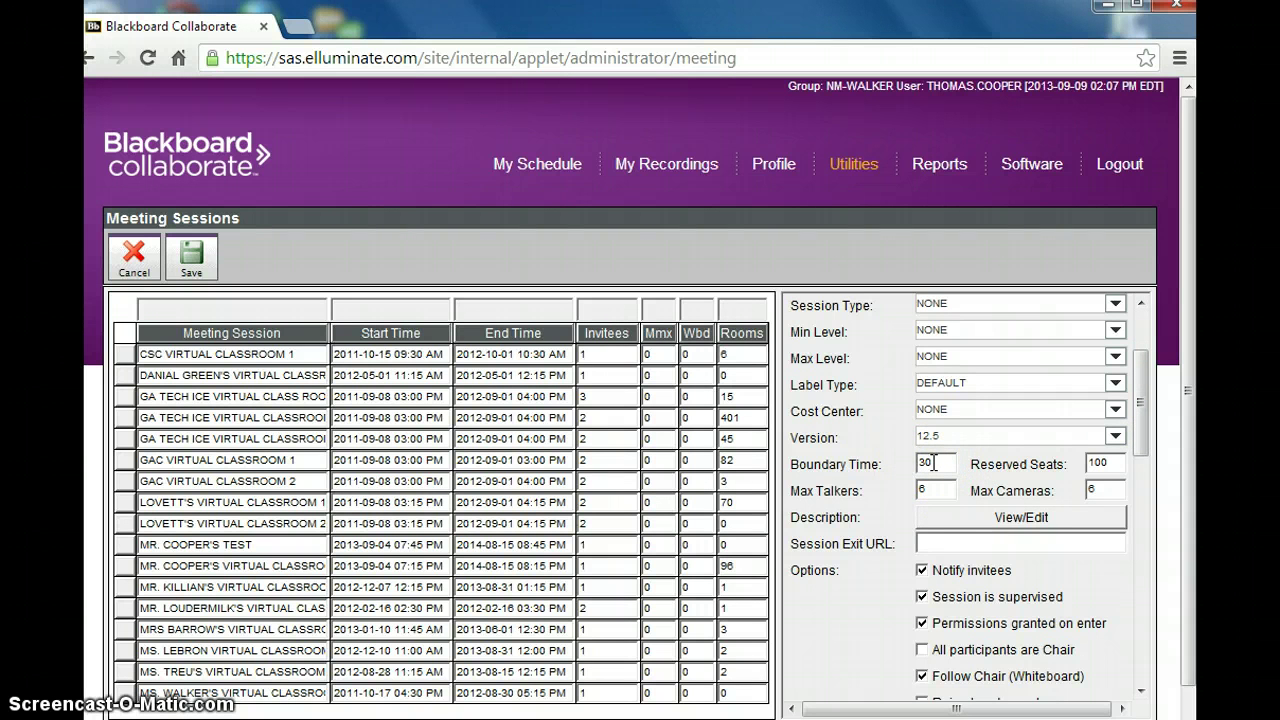
left_click(935, 462)
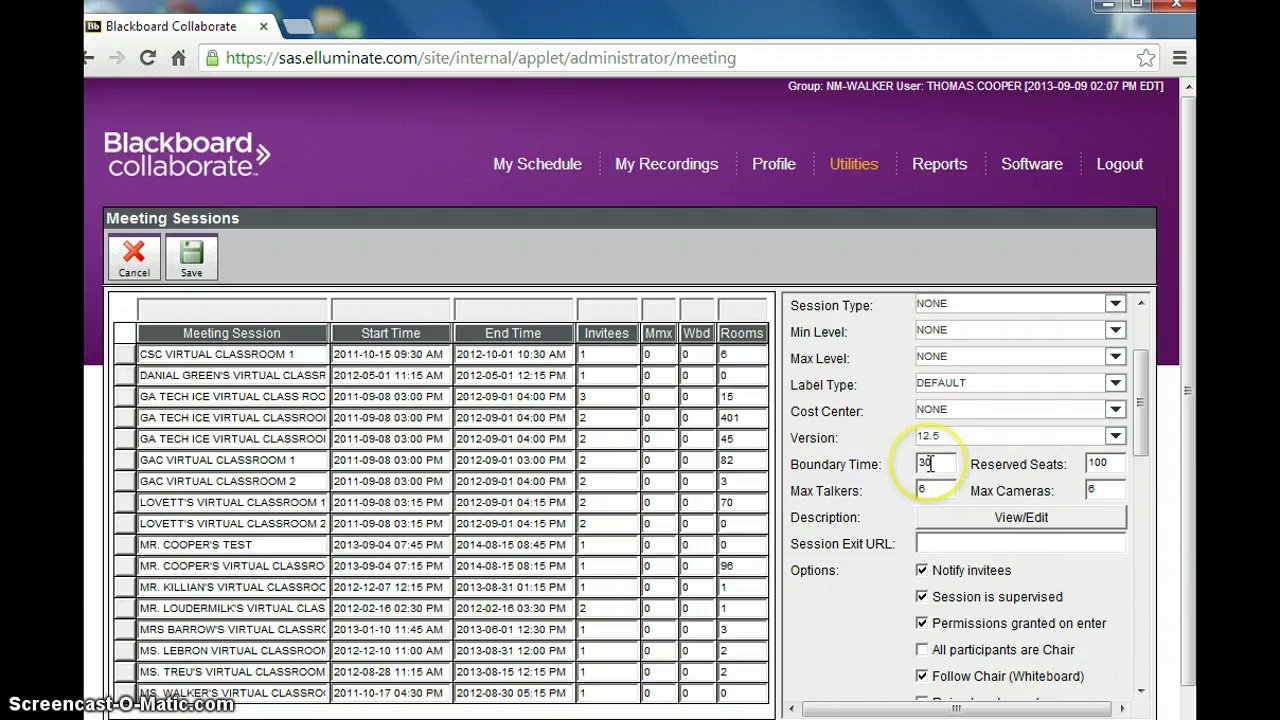
left_click(943, 465)
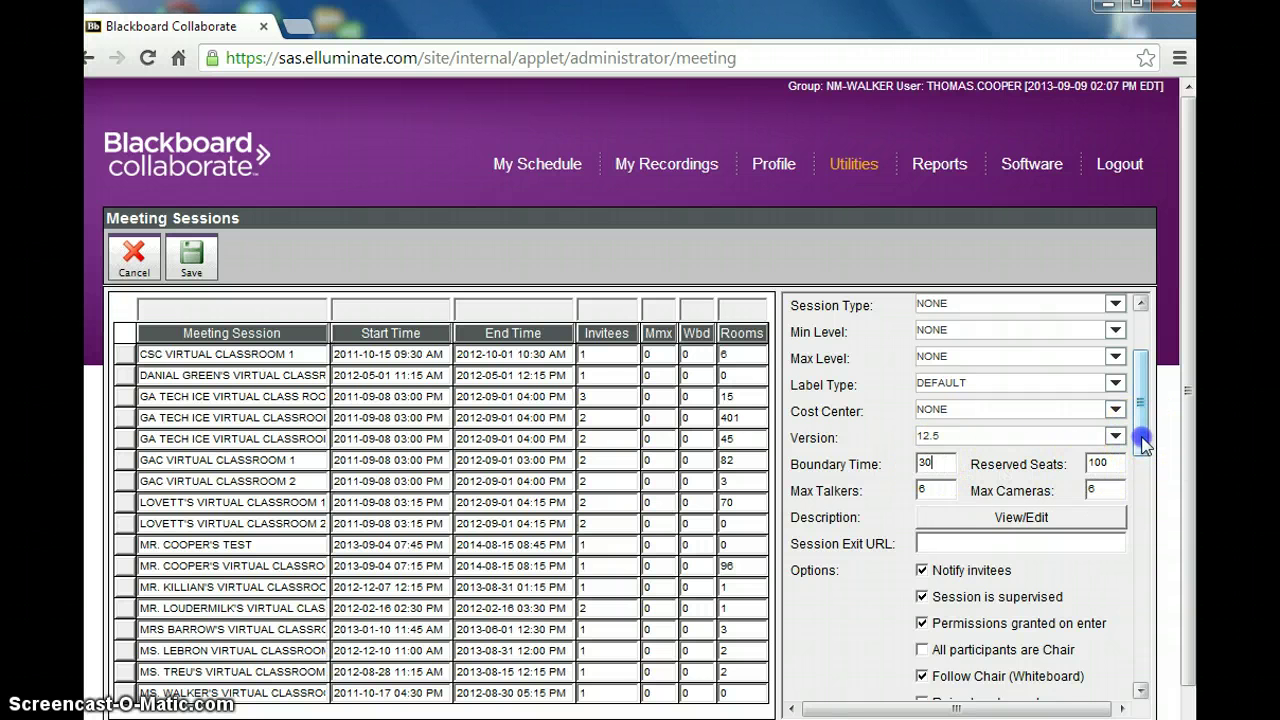
left_click_drag(1140, 437, 1137, 447)
left_click(1105, 455)
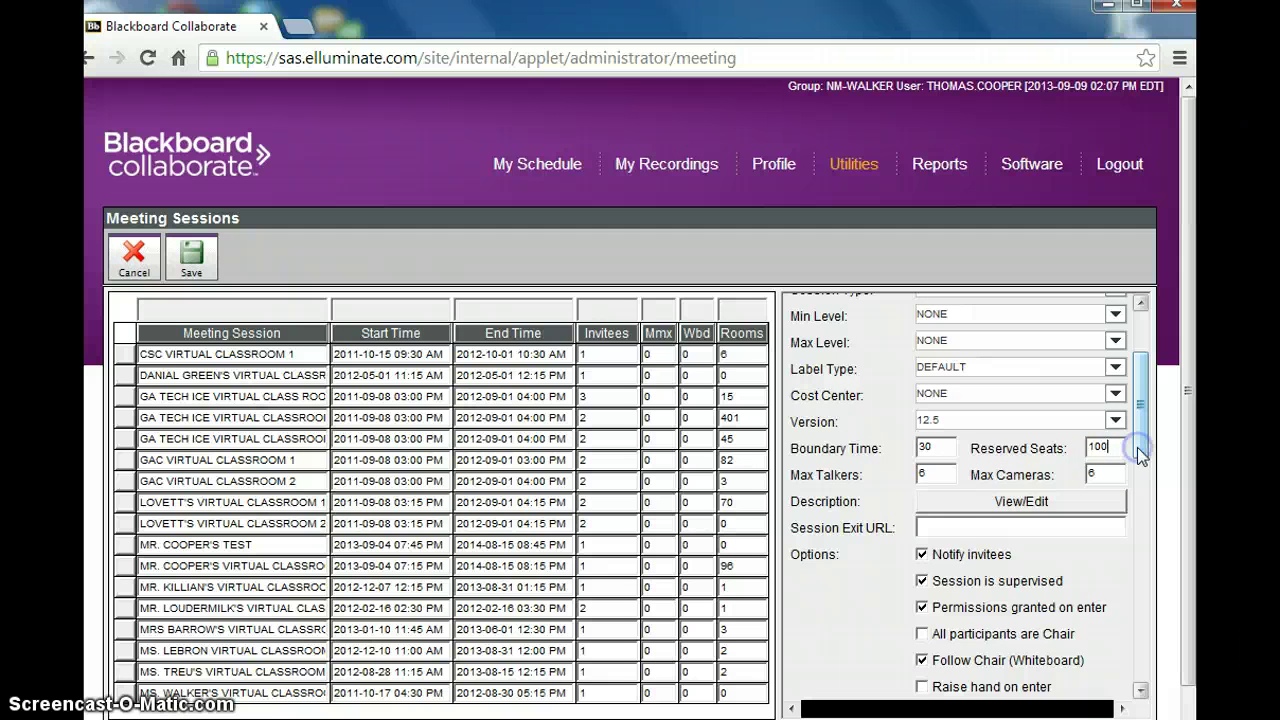
Set both the maximum talkers and the maximum cameras for the session to 2
left_click(938, 474)
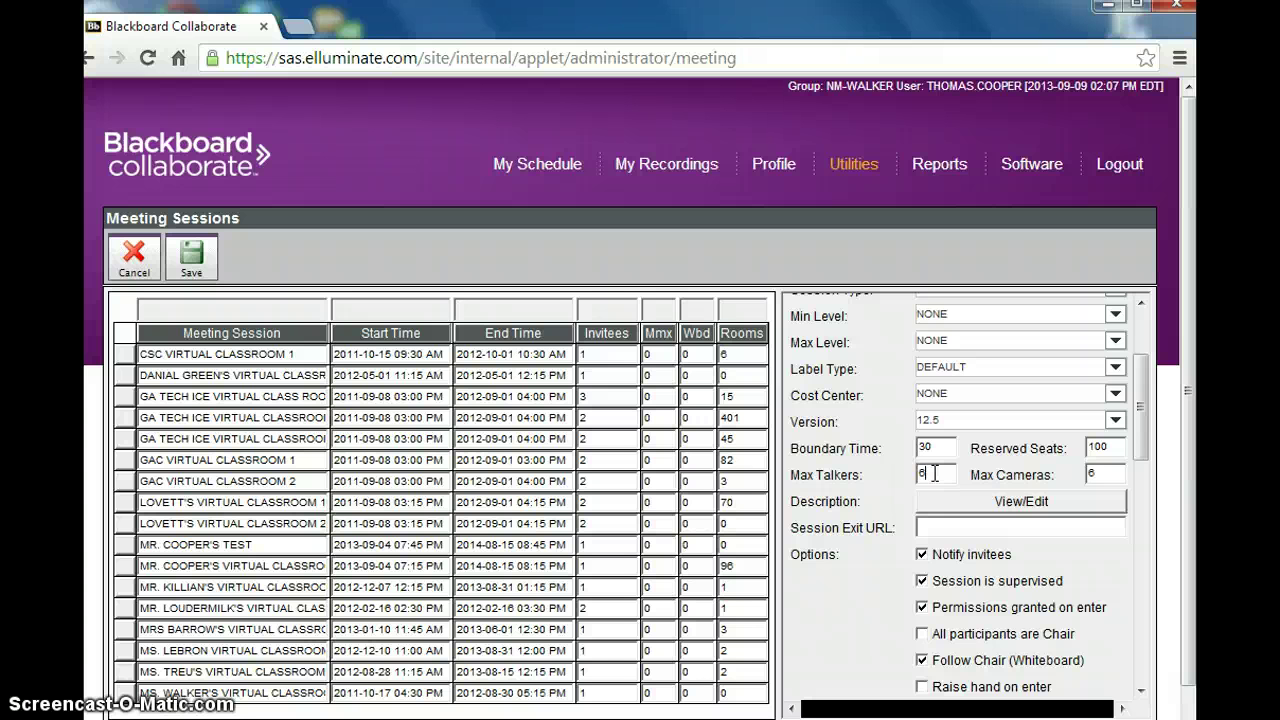
key("BackSpace")
type("2")
left_click(1104, 476)
key("BackSpace")
type("2")
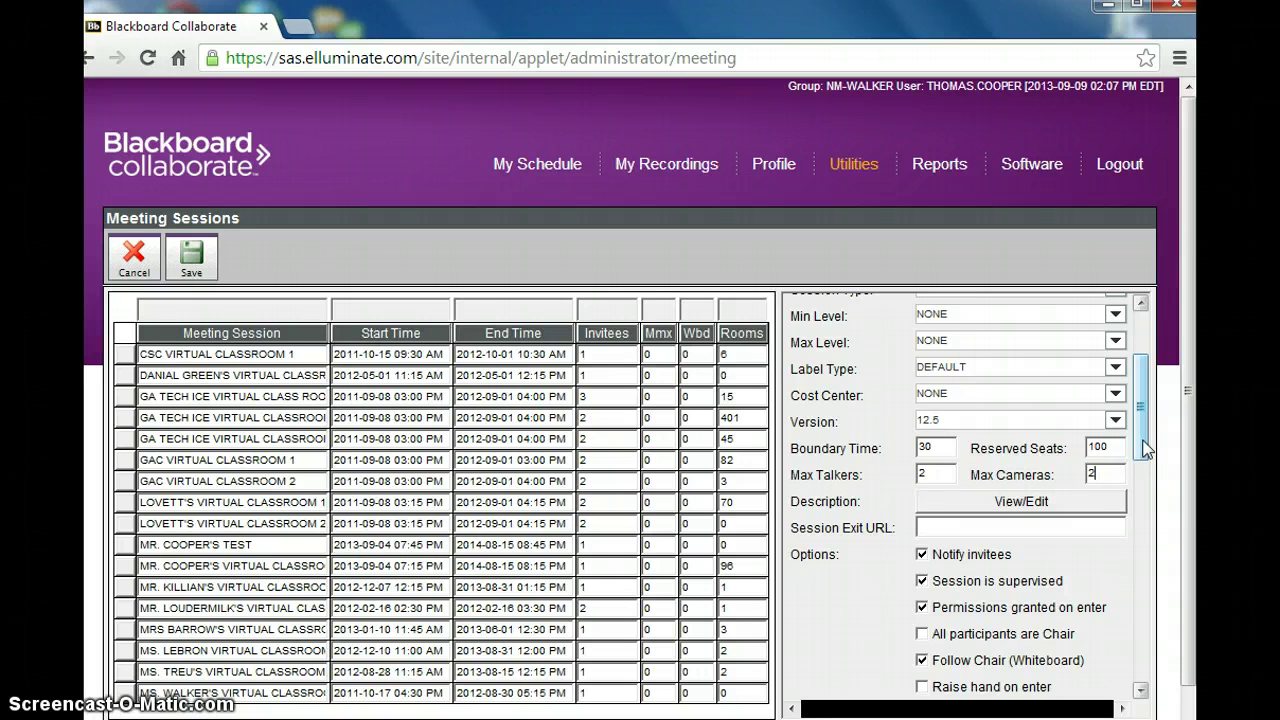
Review the session options and enable Hide Names in Recordings
left_click_drag(1145, 450, 1145, 453)
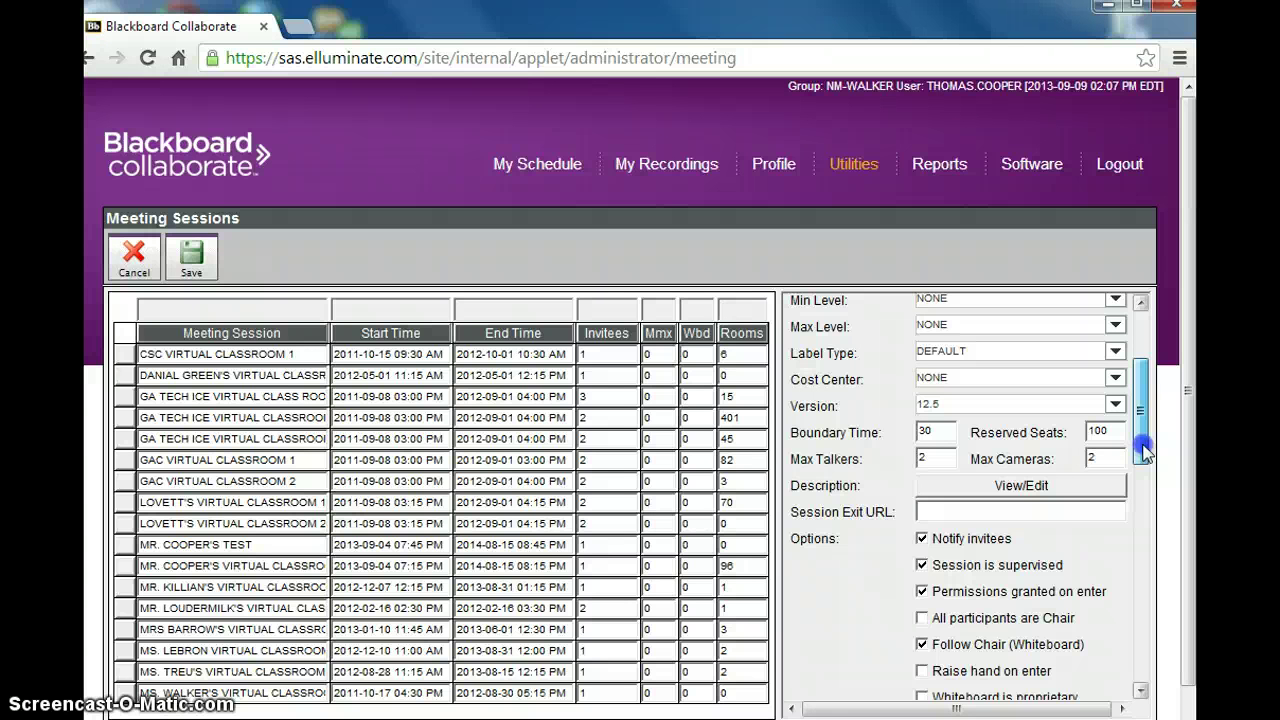
left_click_drag(1145, 452, 1145, 457)
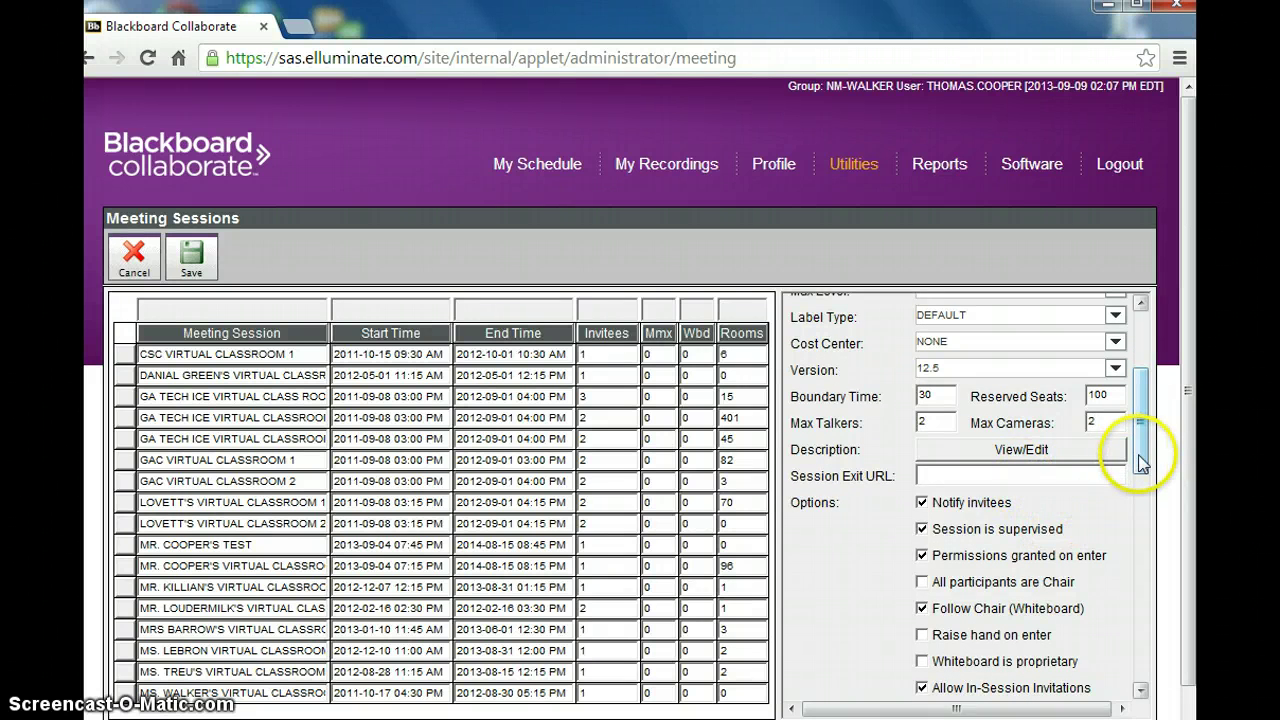
left_click_drag(1142, 462, 1144, 487)
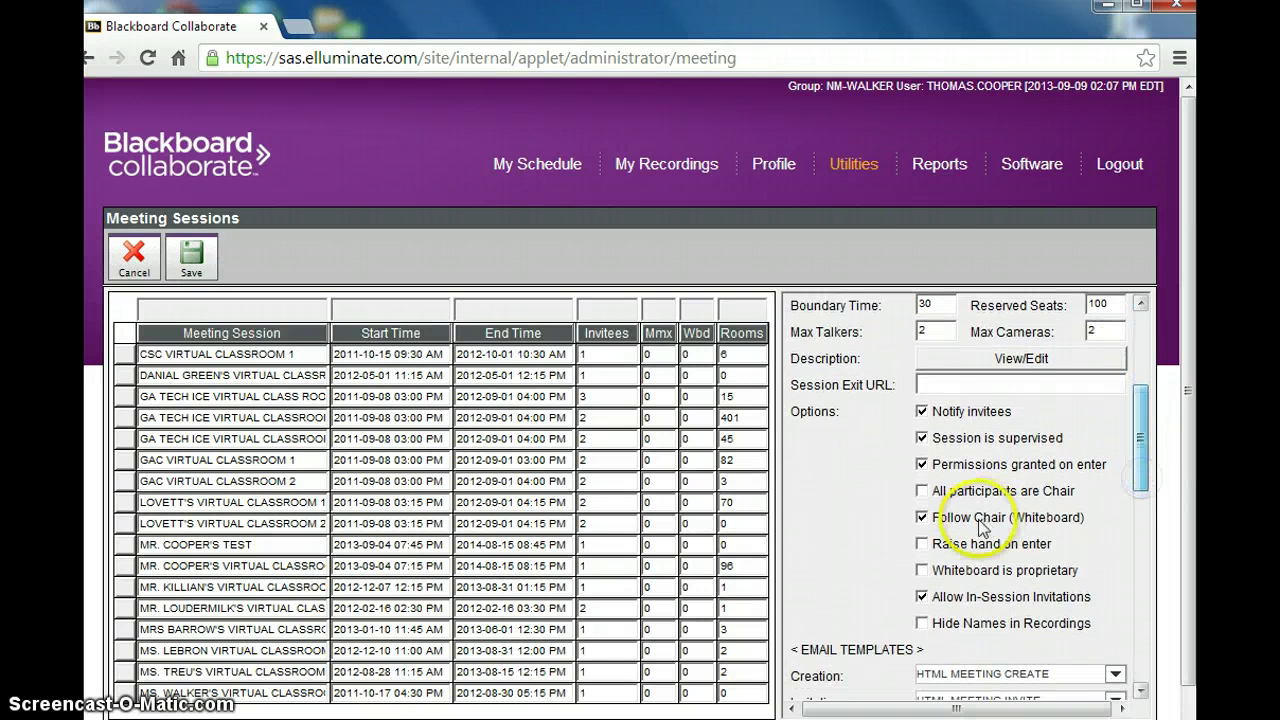
left_click(921, 623)
left_click_drag(1137, 471, 1141, 493)
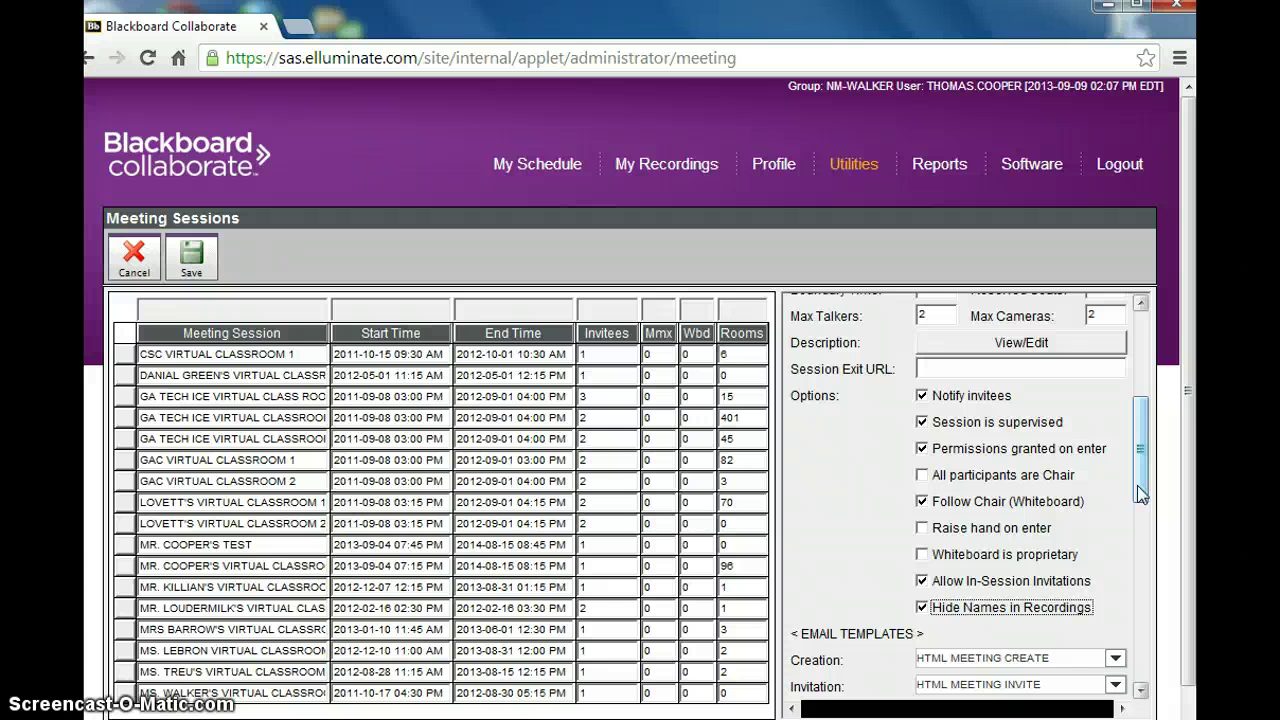
Disable Hide Names in Recordings in the new session's options
left_click_drag(1137, 485, 1137, 490)
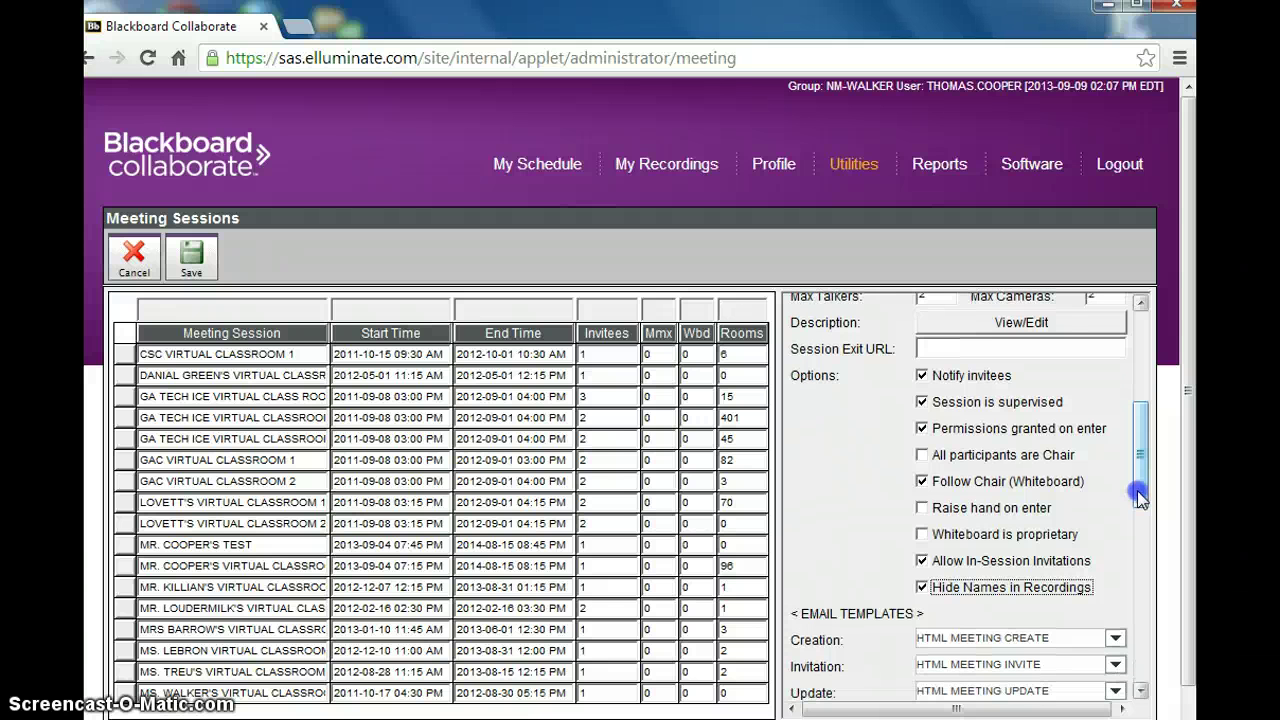
left_click(921, 587)
mouse_move(1140, 486)
left_mouse_down()
mouse_move(1140, 472)
mouse_move(1143, 507)
left_mouse_up()
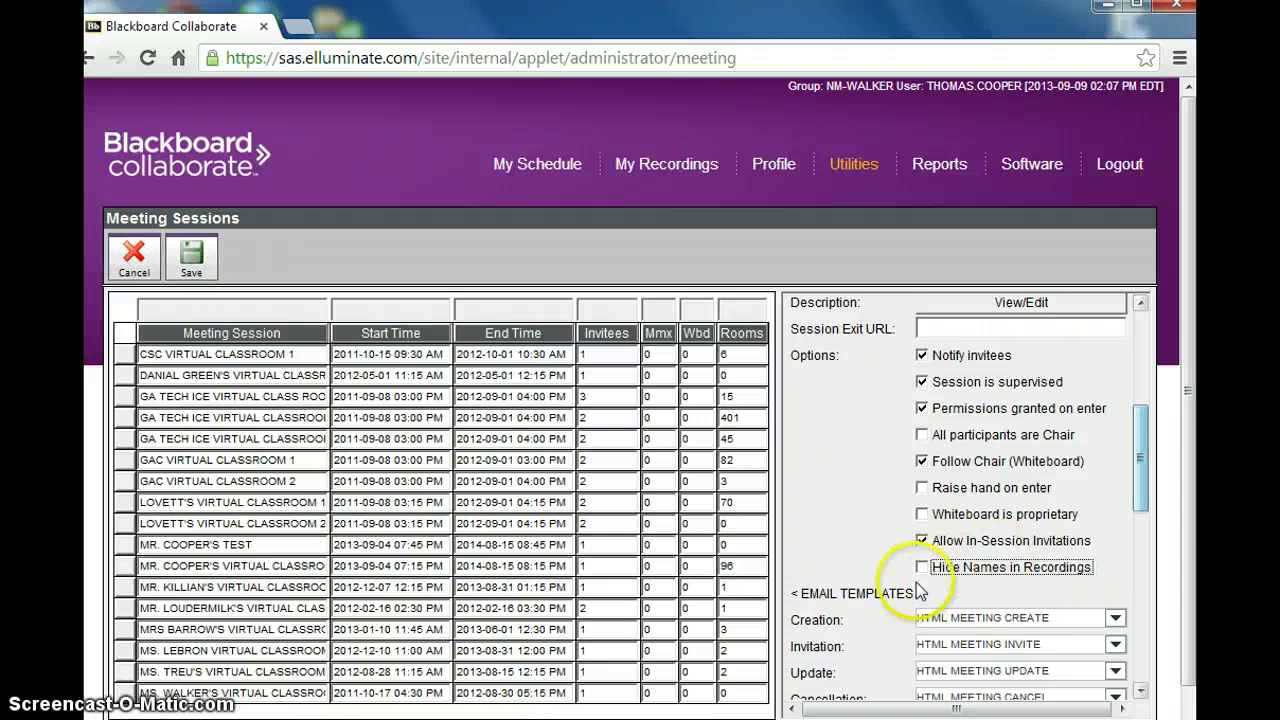
Set the session's recording mode to Automatic
left_click_drag(1138, 497, 1142, 548)
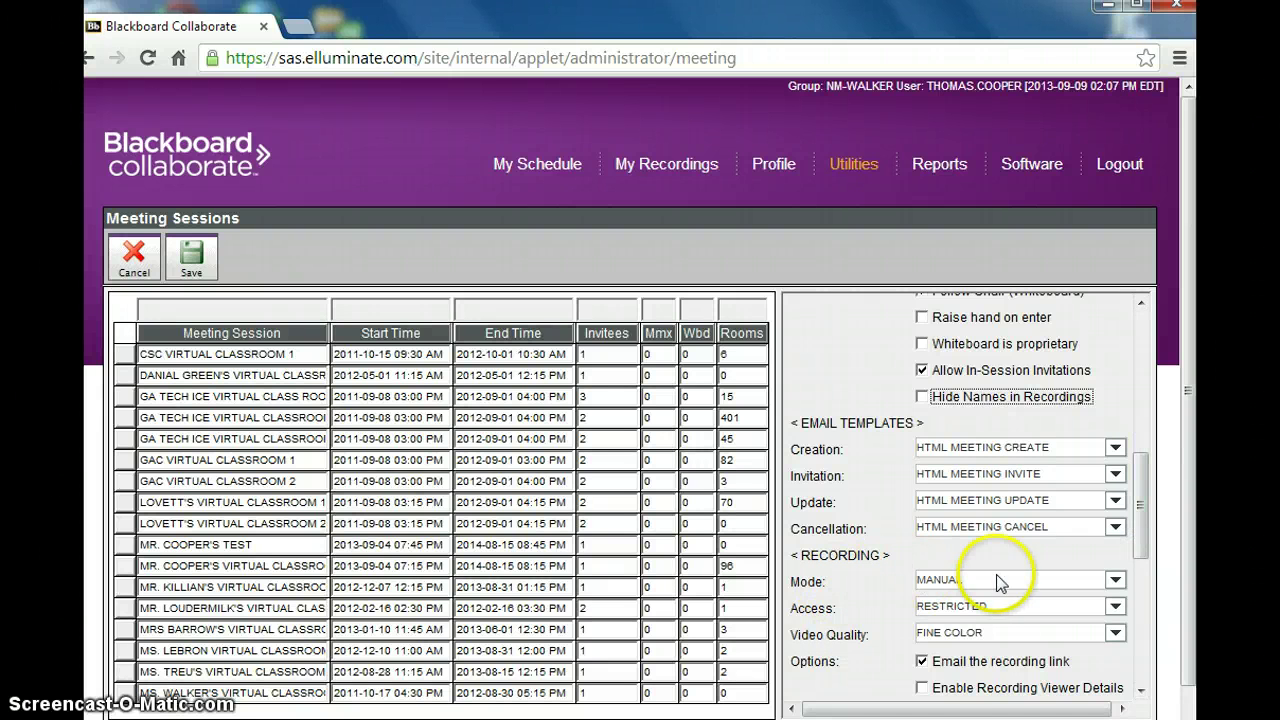
left_click(1114, 580)
left_click(1003, 611)
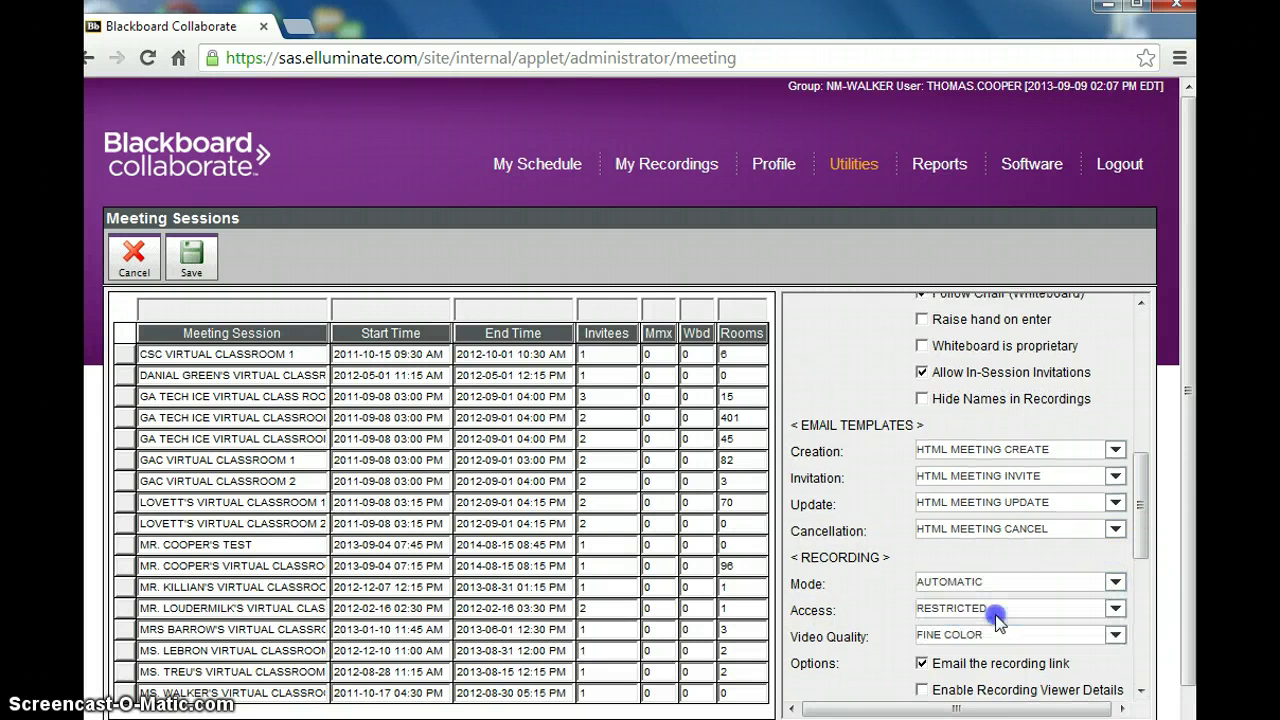
Choose Fine Color as the session's recording video quality
left_click_drag(1138, 548, 1142, 556)
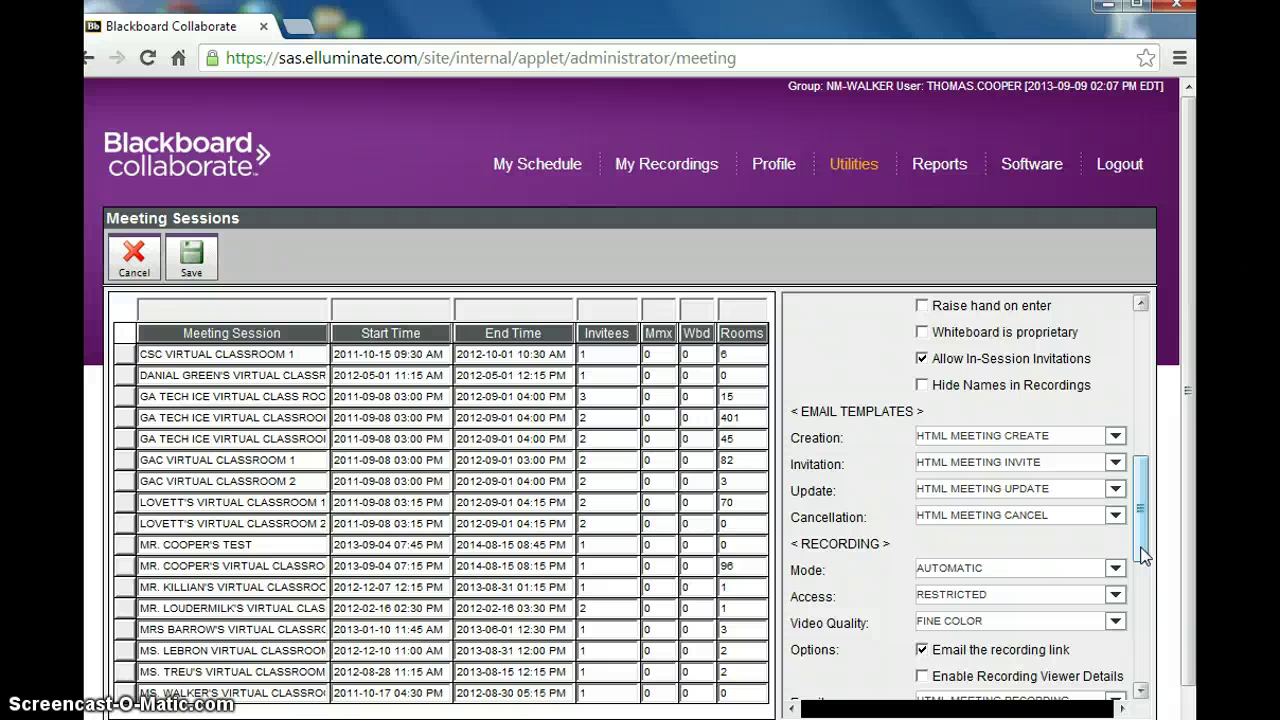
left_click_drag(1143, 556, 1141, 572)
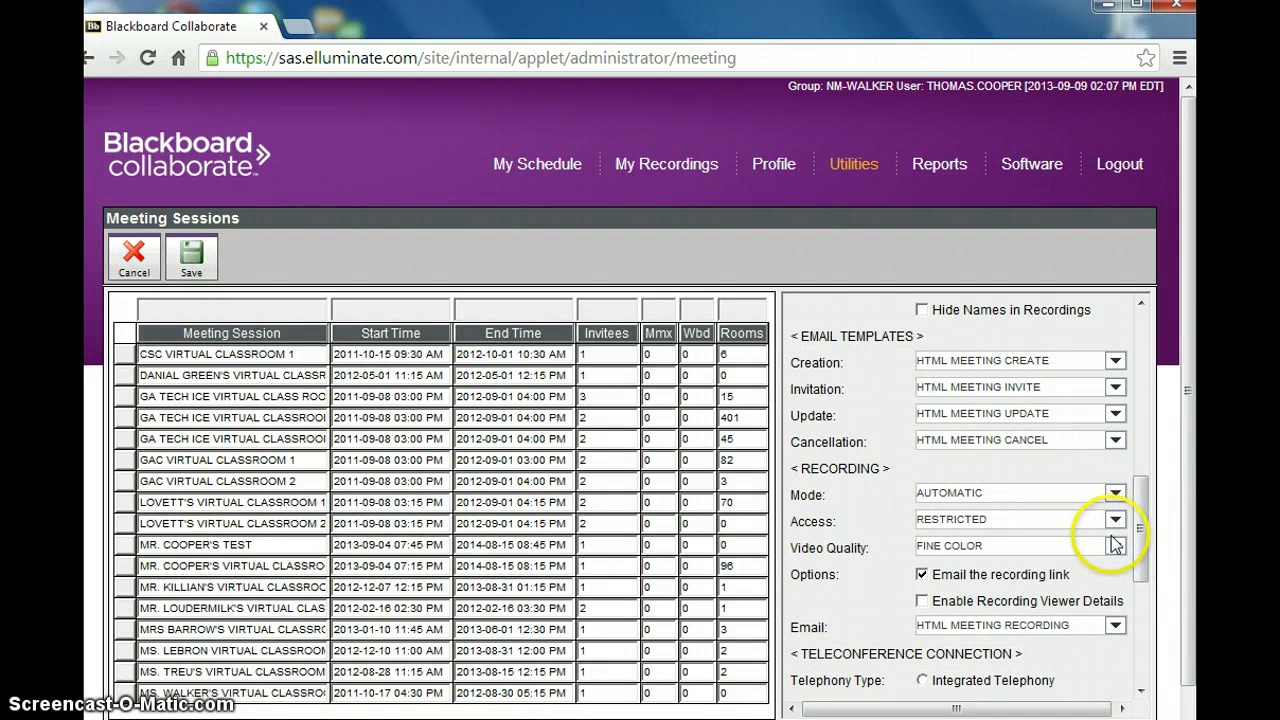
left_click(1114, 545)
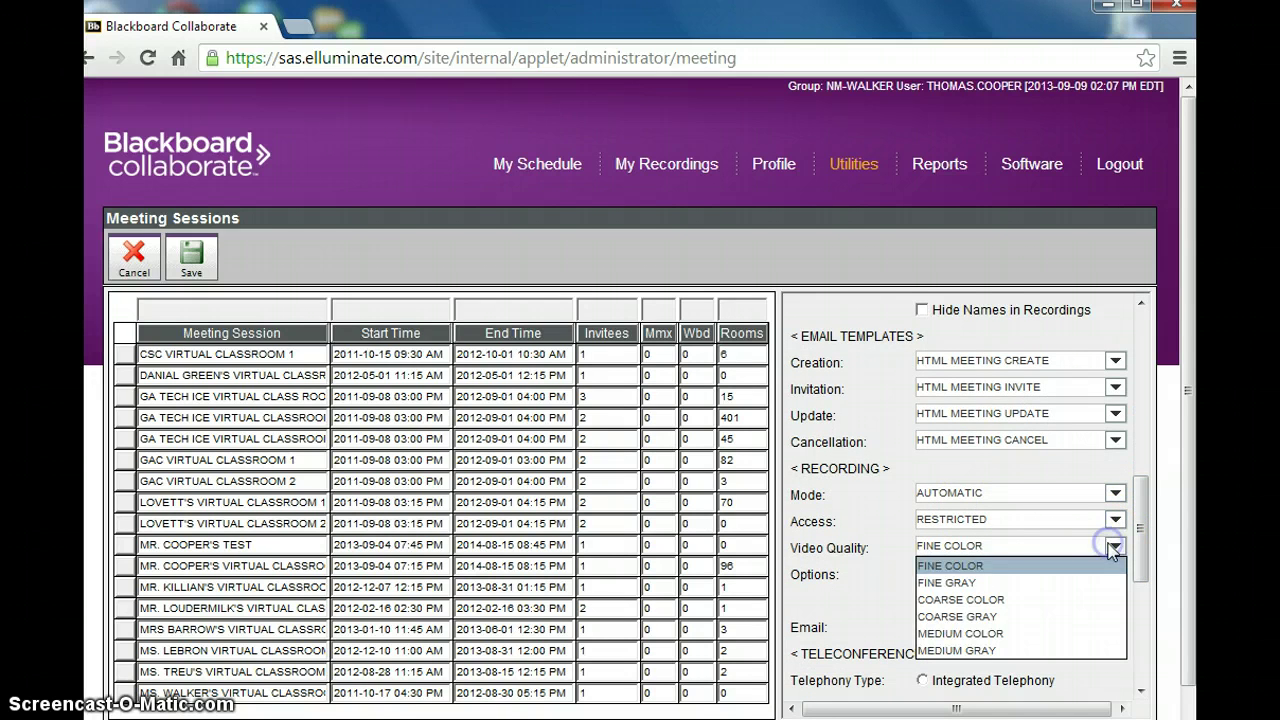
left_click(968, 567)
left_click_drag(1138, 543, 1137, 562)
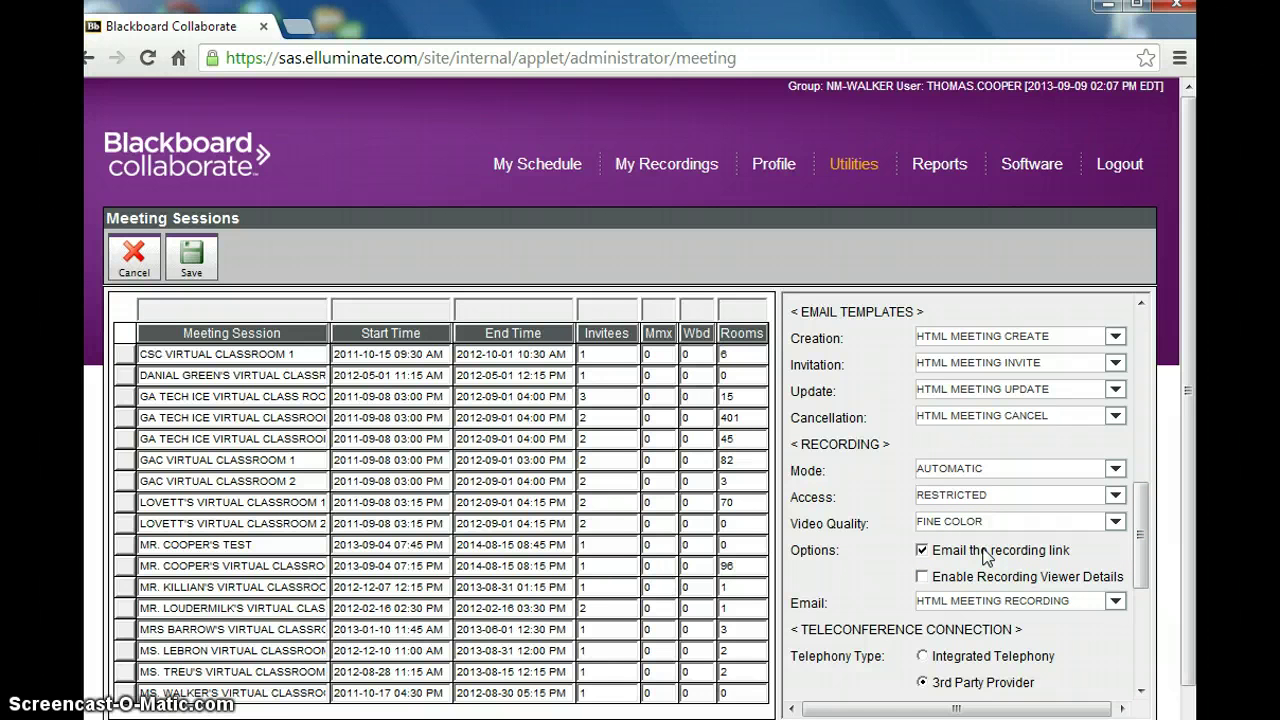
Review the remaining recording and teleconference settings, save the new session and refresh to the first page of records
left_click(1137, 576)
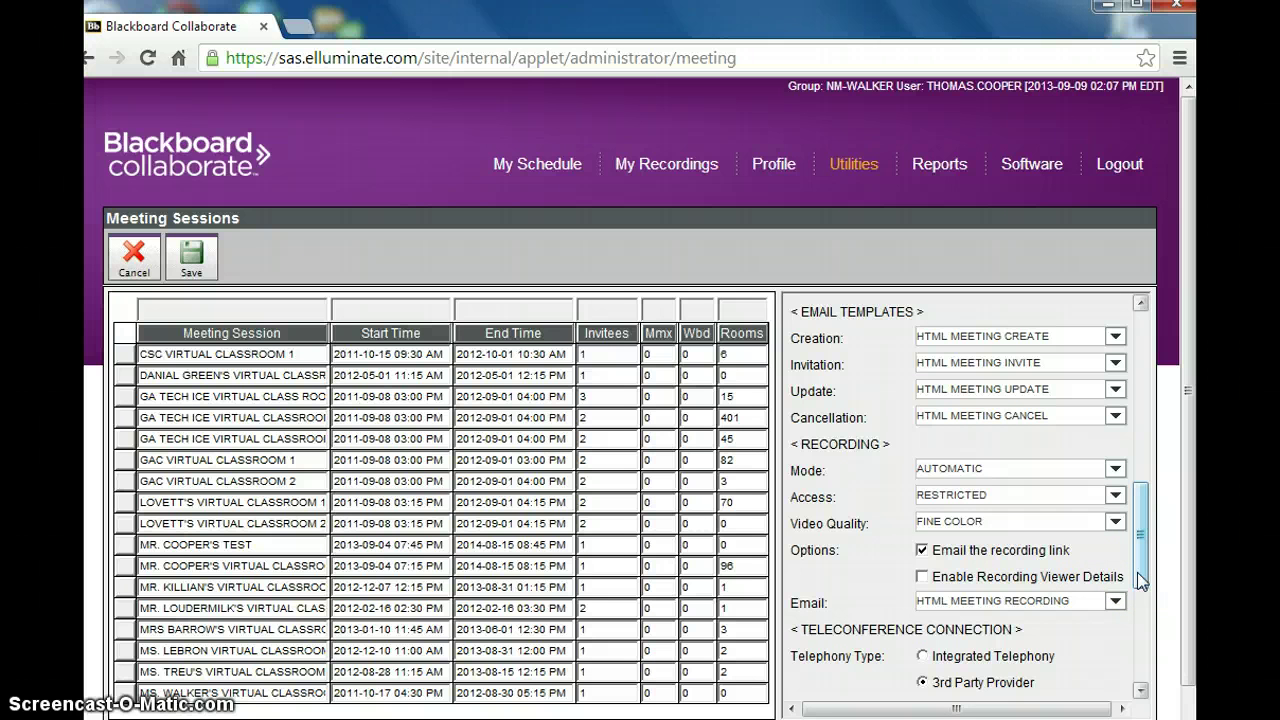
left_click_drag(1137, 580, 1139, 585)
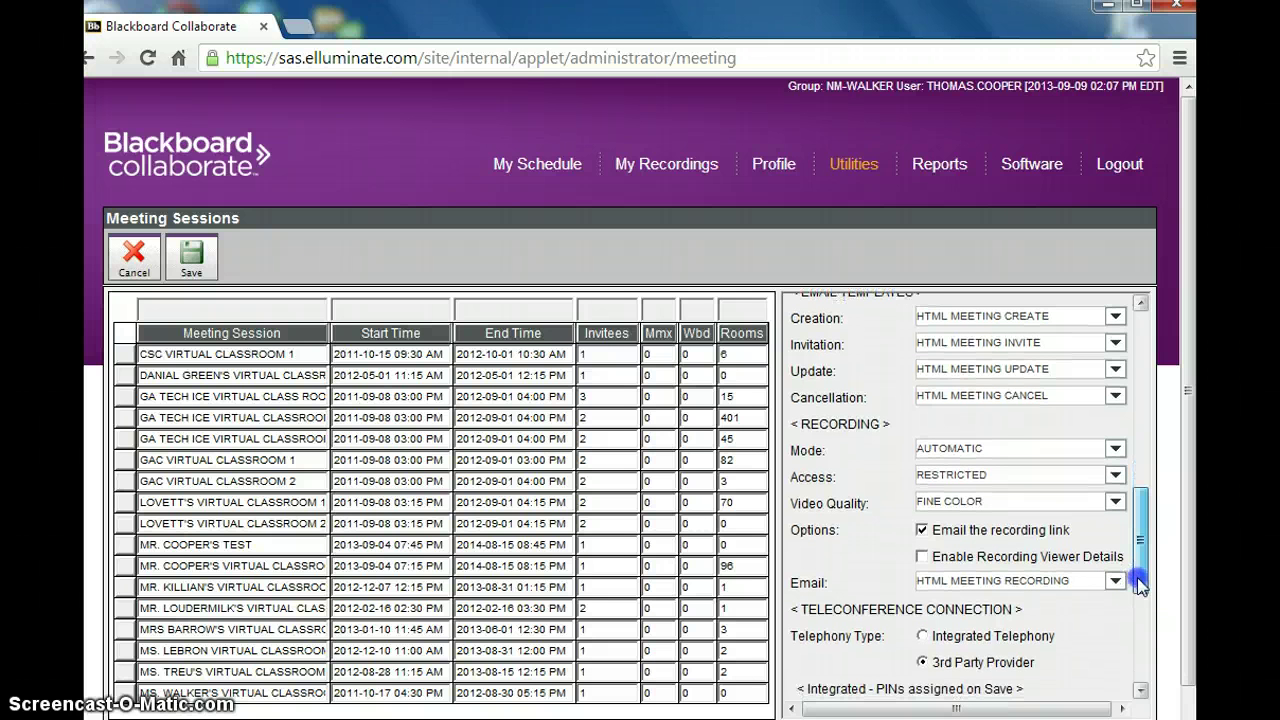
left_click_drag(1137, 577, 1142, 672)
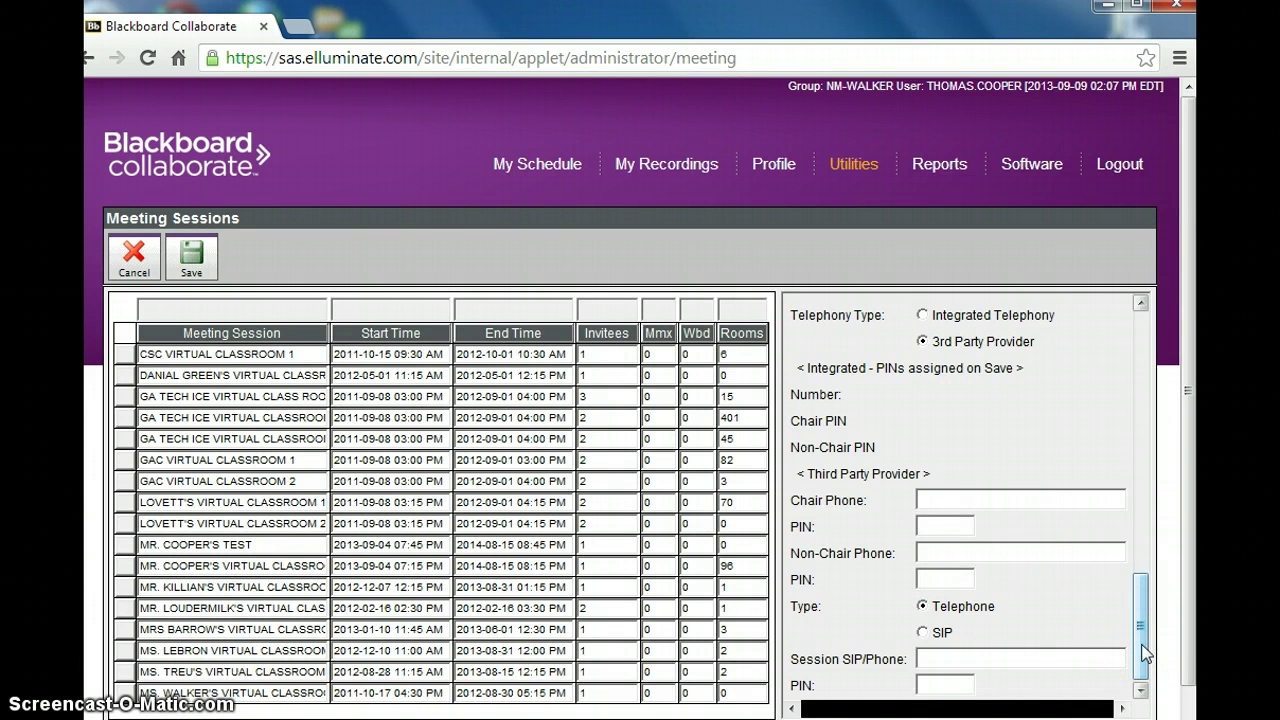
mouse_move(1145, 652)
left_mouse_down()
mouse_move(1146, 634)
mouse_move(1146, 648)
left_mouse_up()
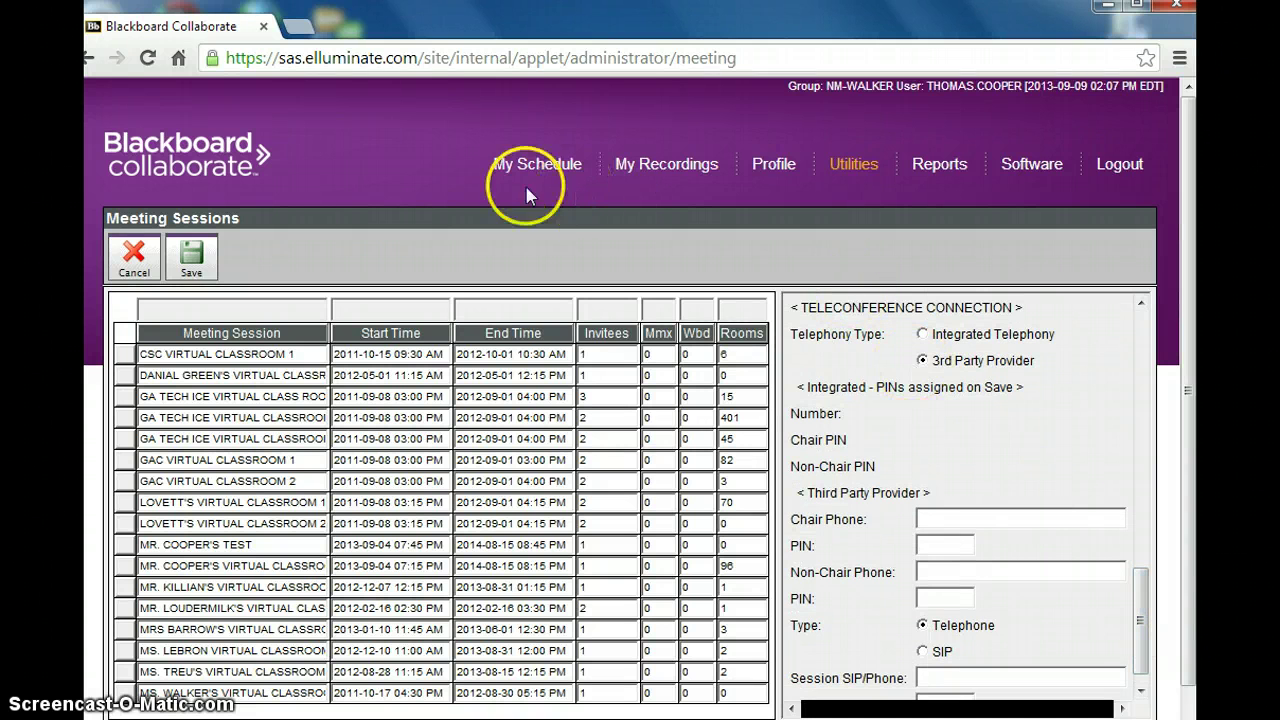
left_click(207, 251)
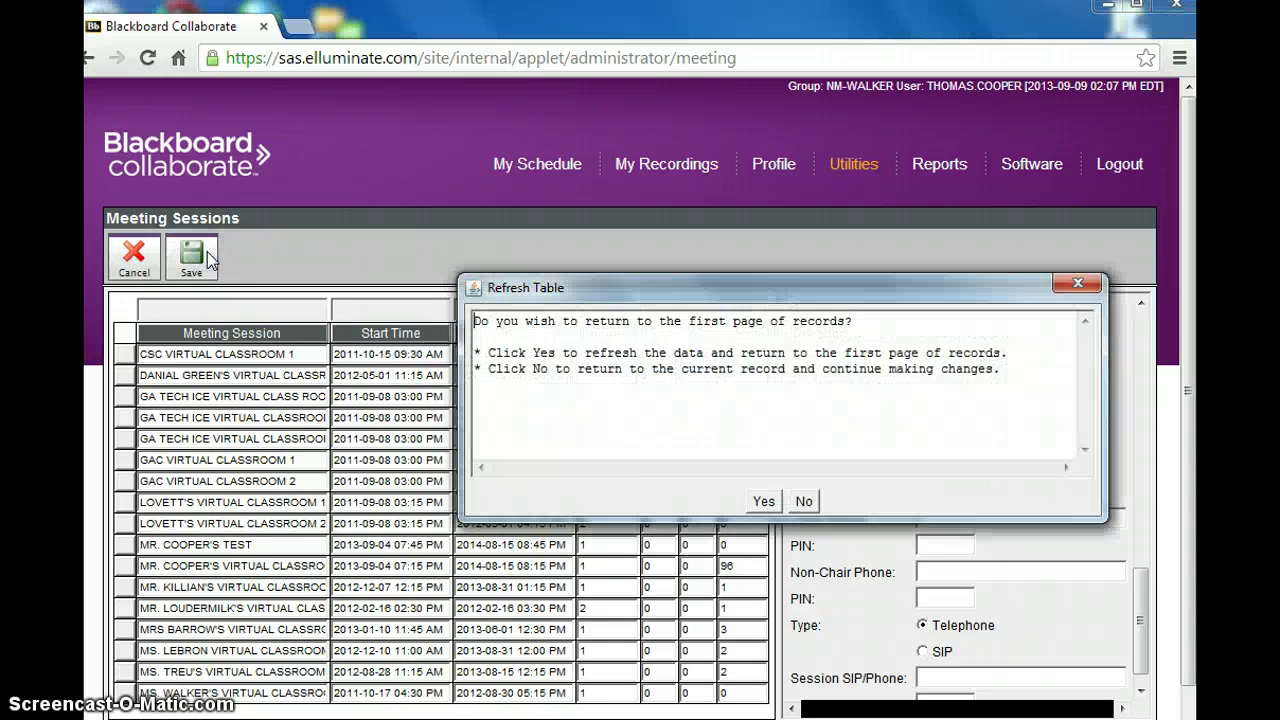
left_click(752, 506)
left_click(765, 501)
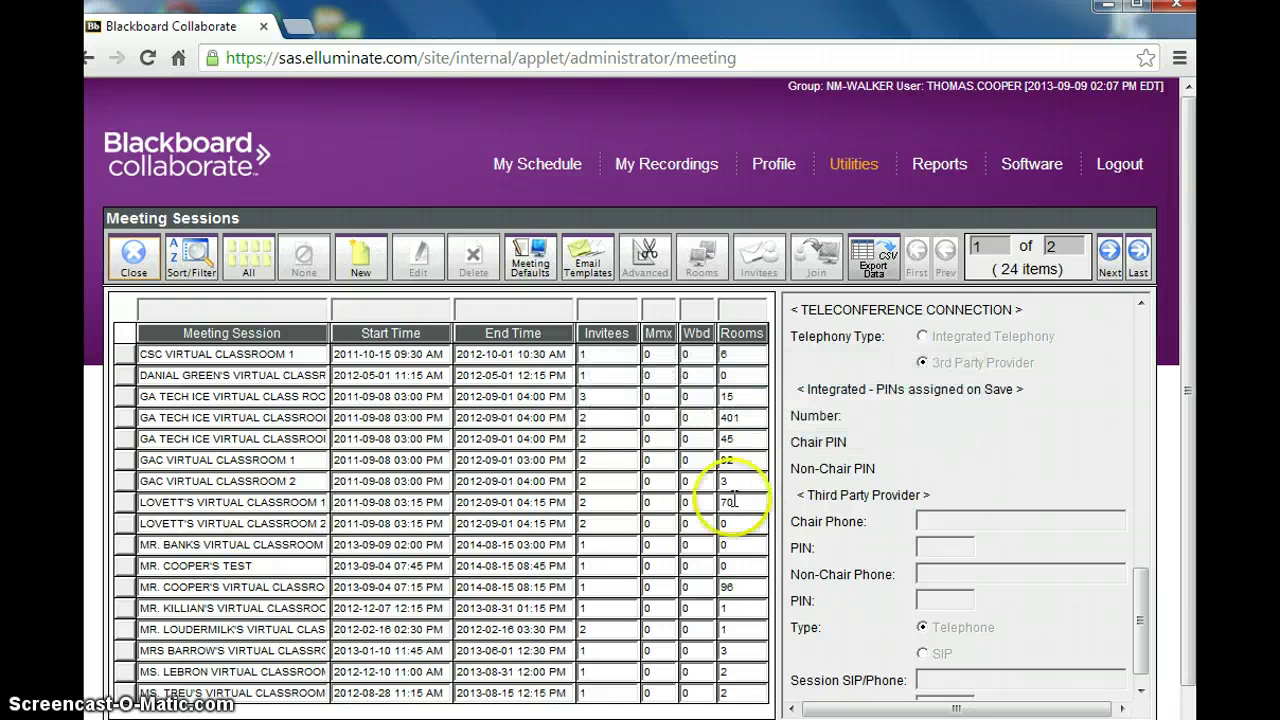
left_click(128, 545)
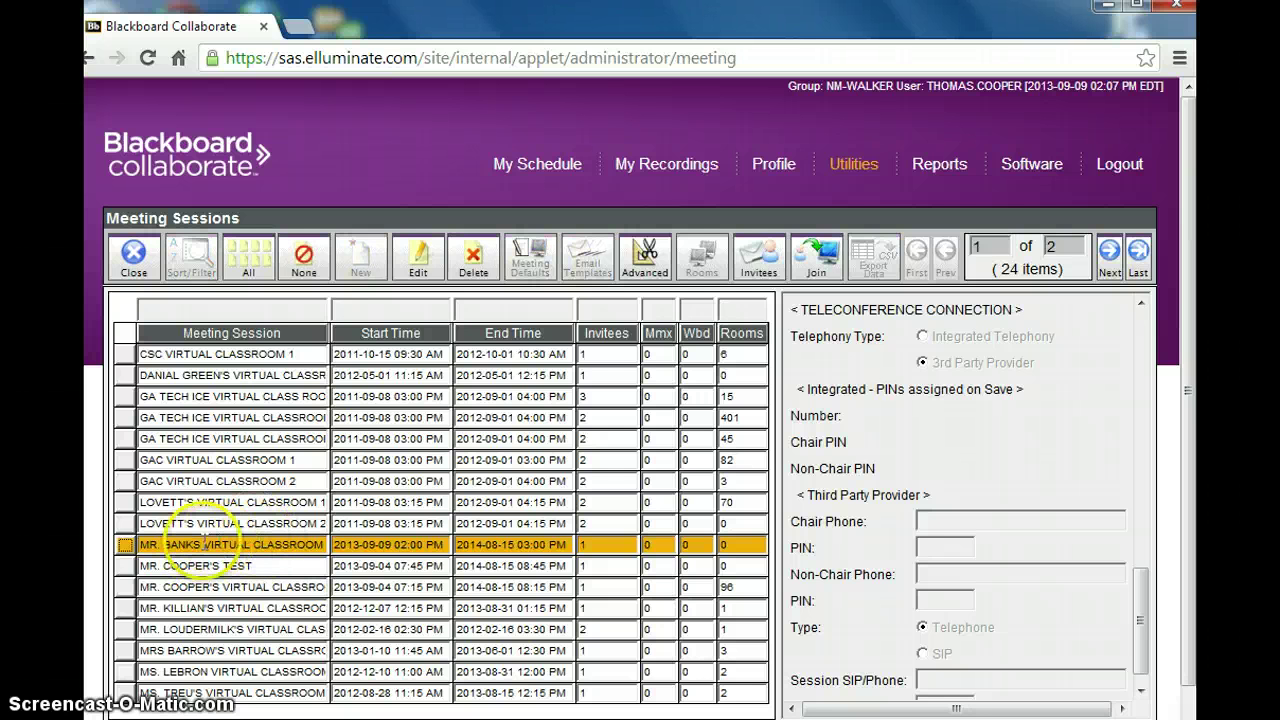
left_click(124, 545)
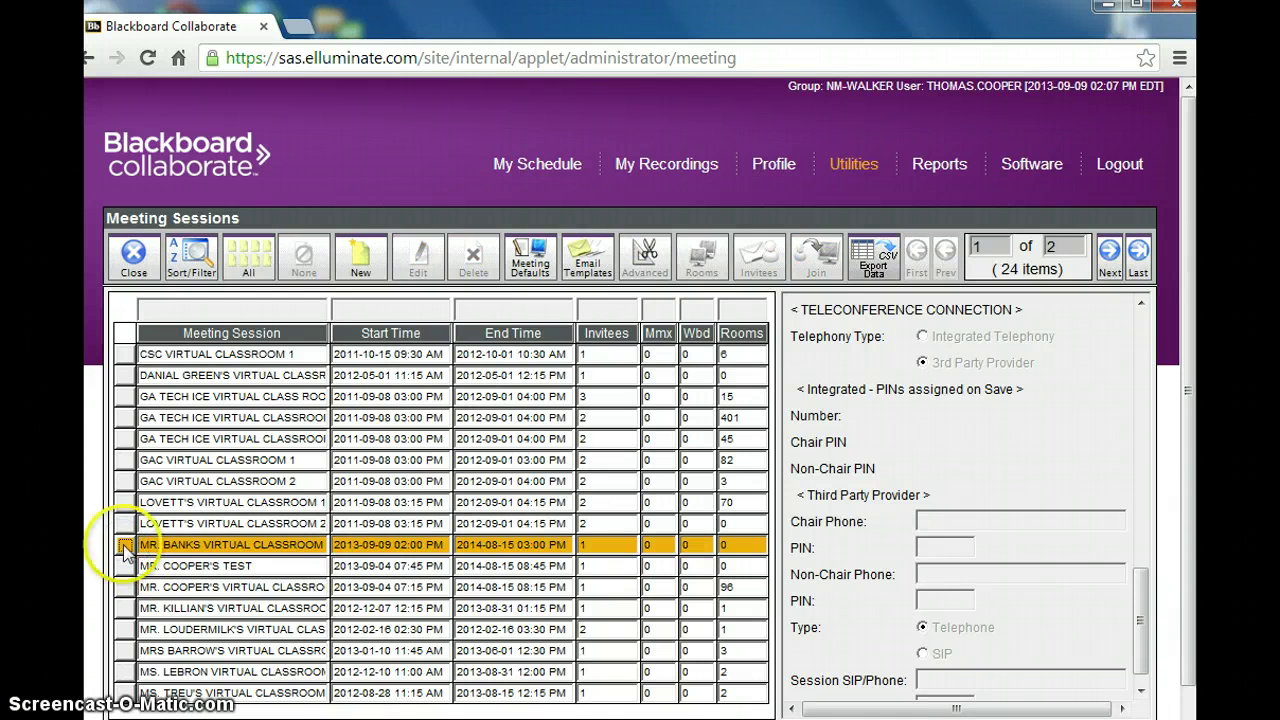
left_click(487, 309)
left_click(654, 262)
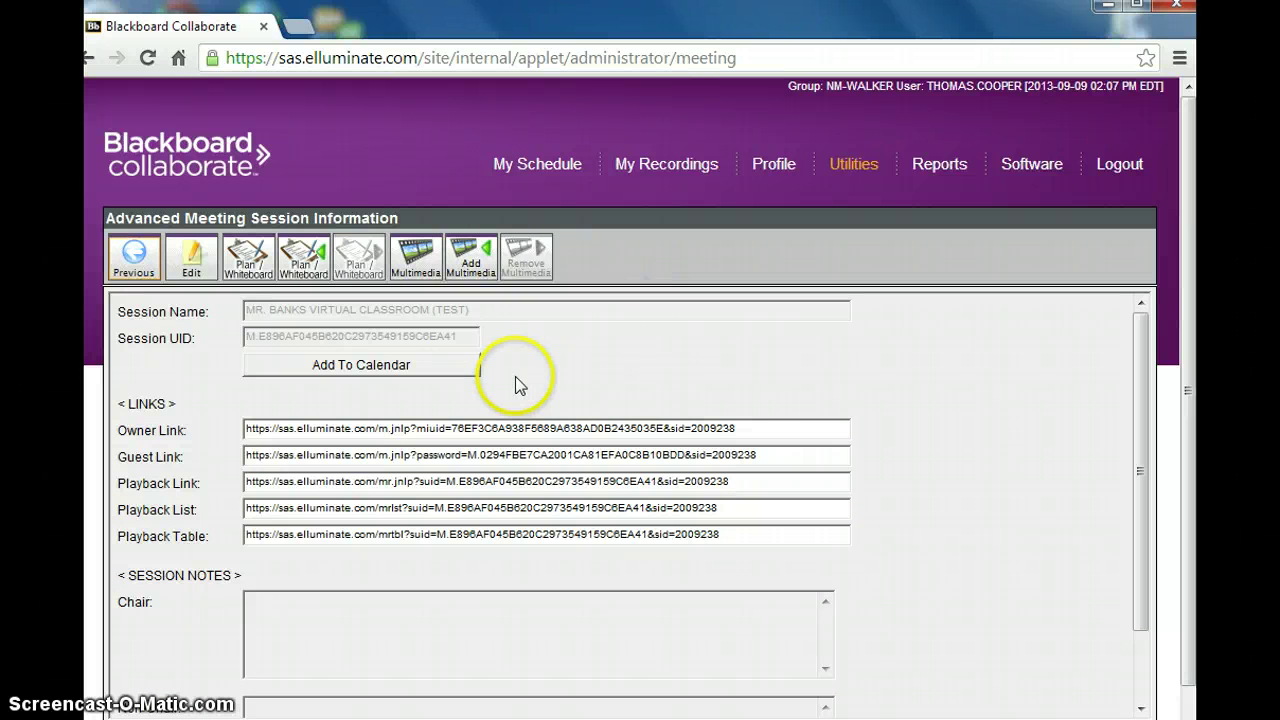
Highlight the session's full Owner Link and its full Guest Link, and return to the session list with nothing selected
left_click(756, 427)
triple_click(756, 427)
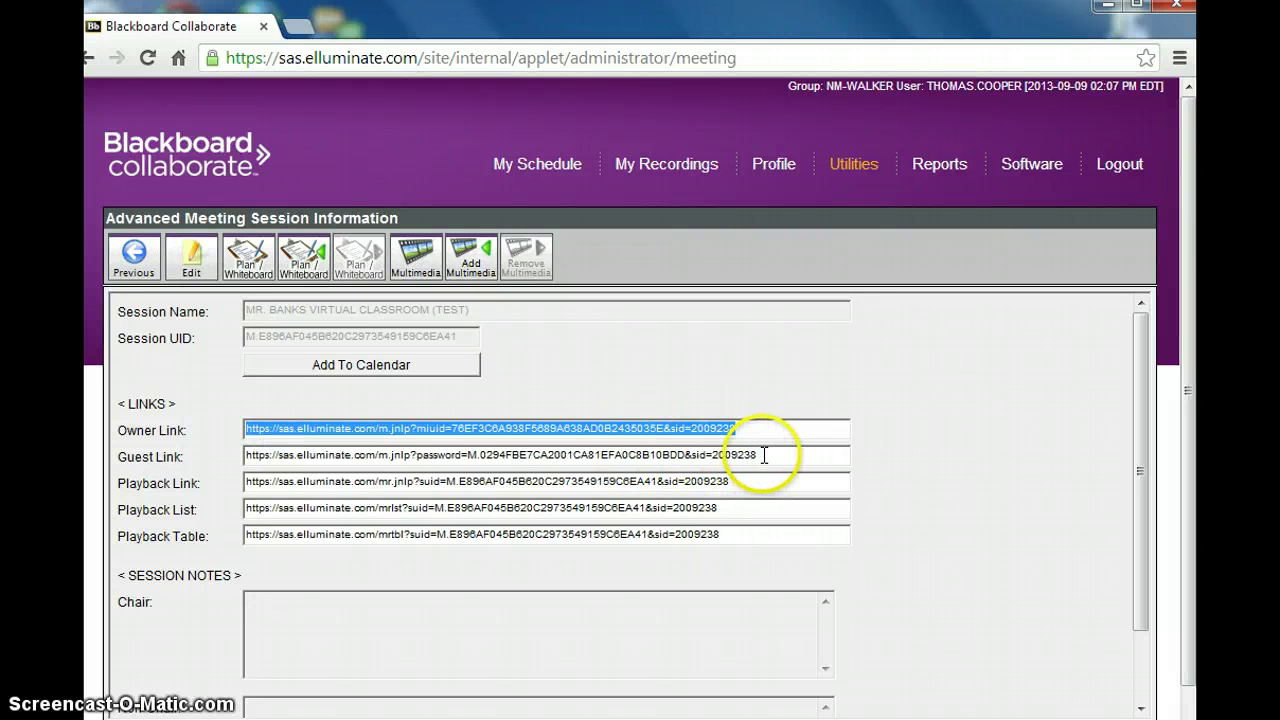
left_click_drag(764, 455, 233, 452)
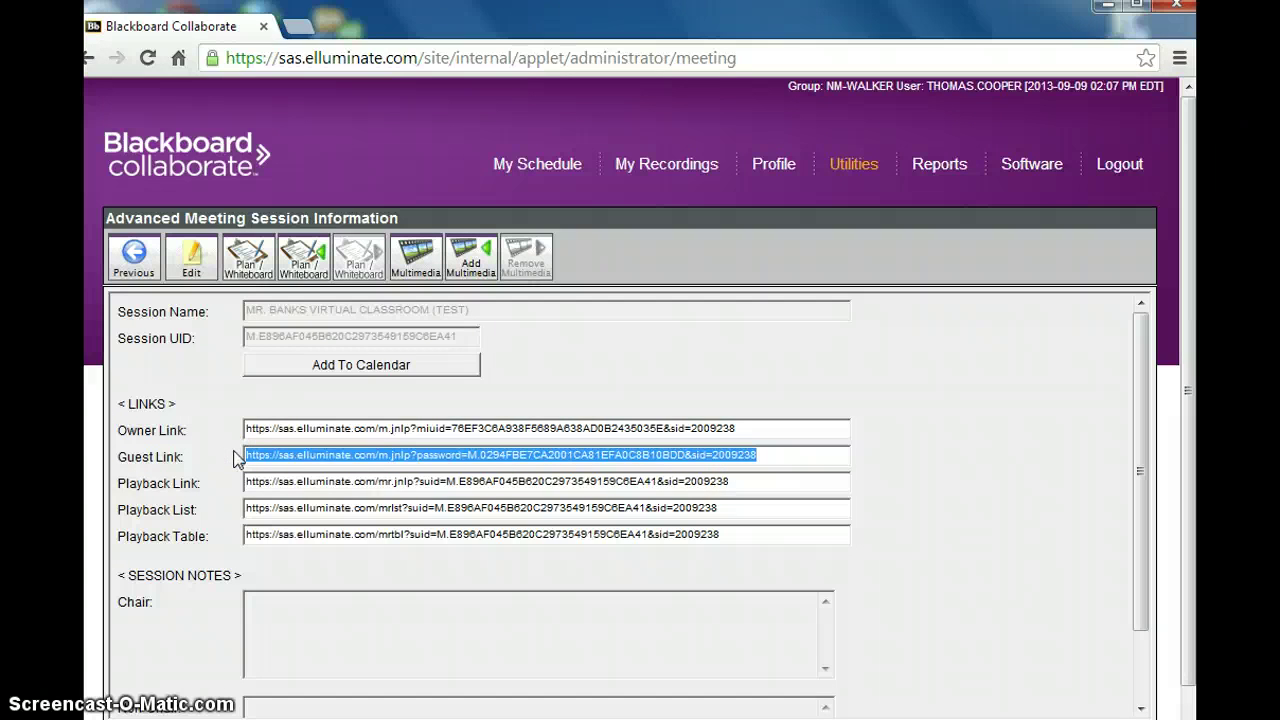
left_click(228, 447)
left_click(131, 256)
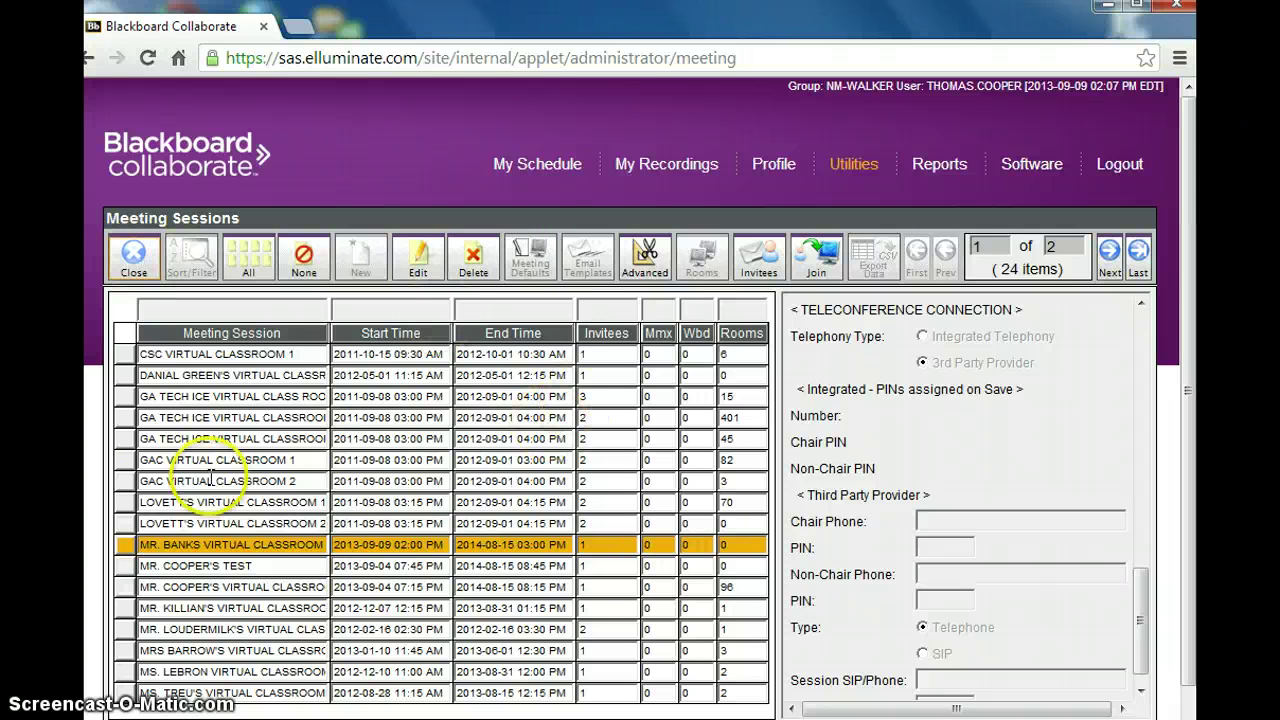
left_click(124, 540)
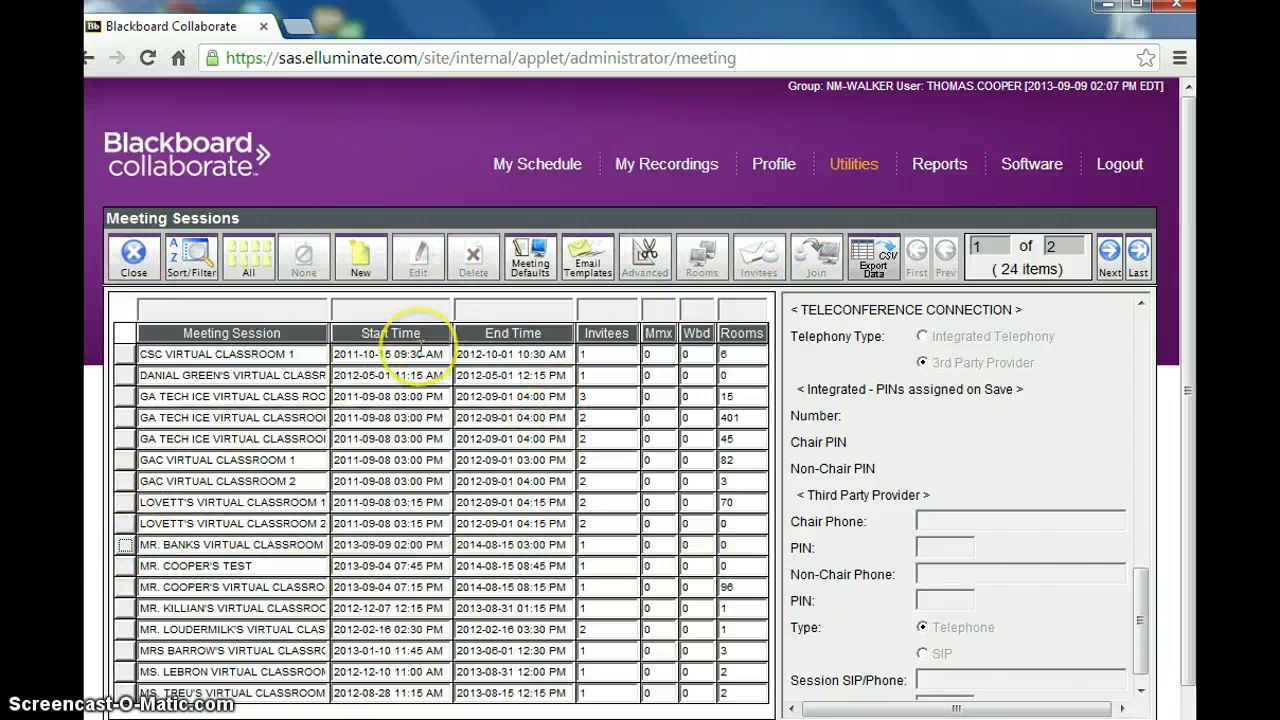
Open the file management utility and list all recording files without any filter
left_click(853, 167)
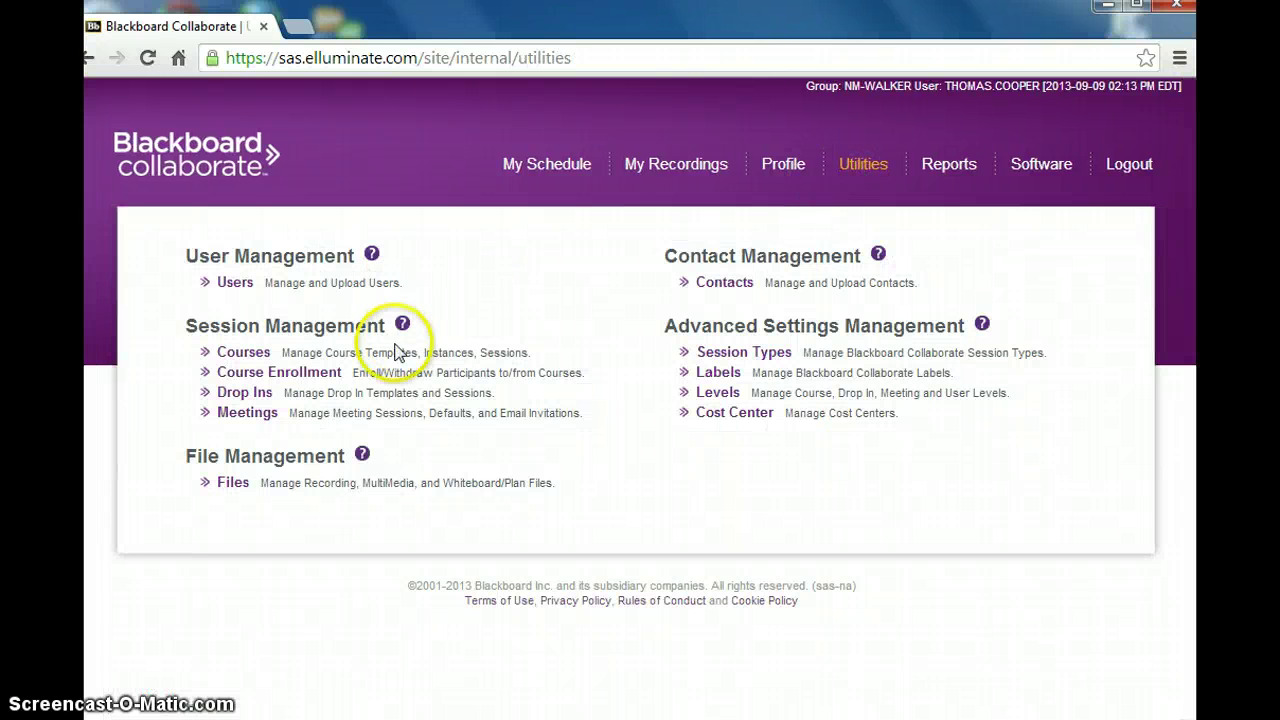
left_click(236, 490)
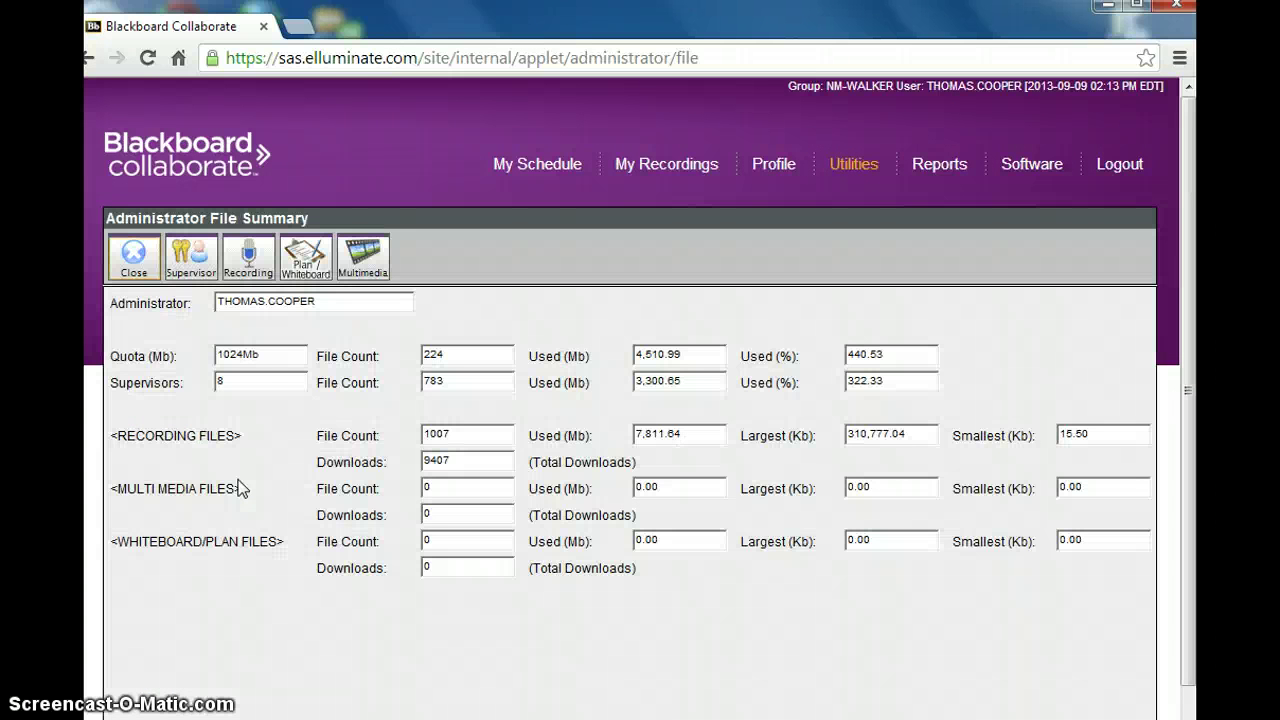
left_click(250, 262)
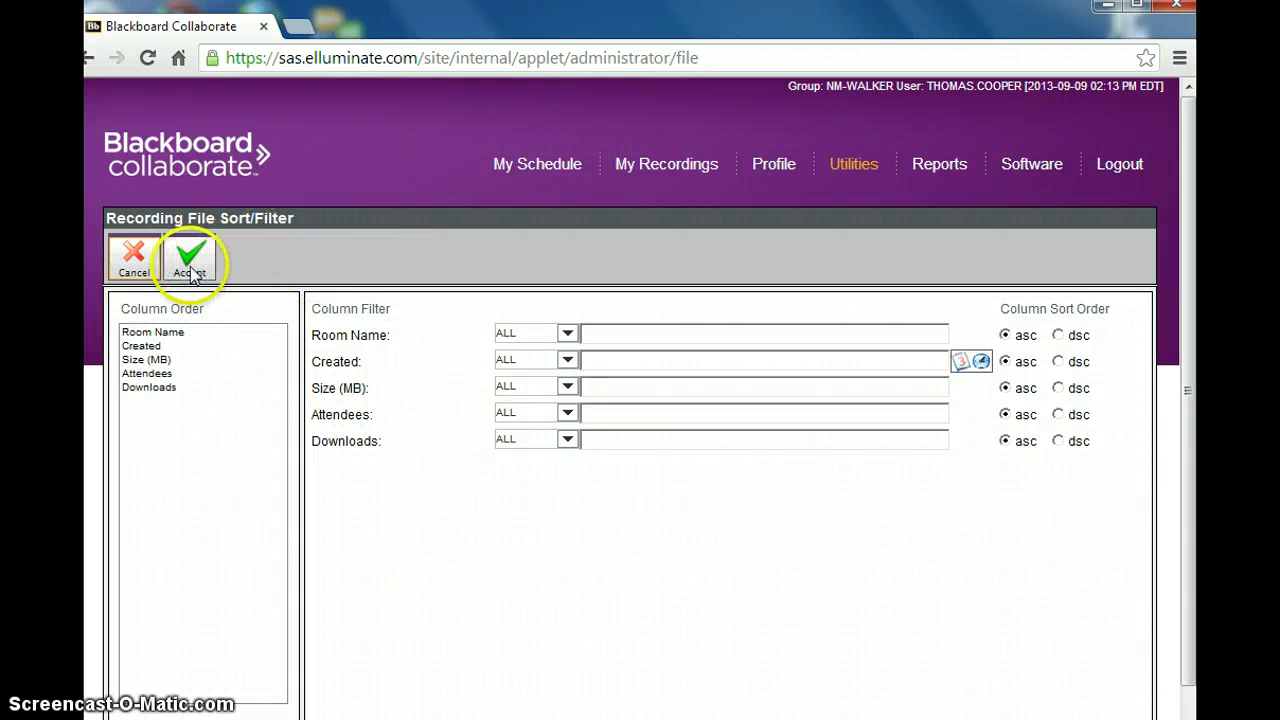
left_click(190, 258)
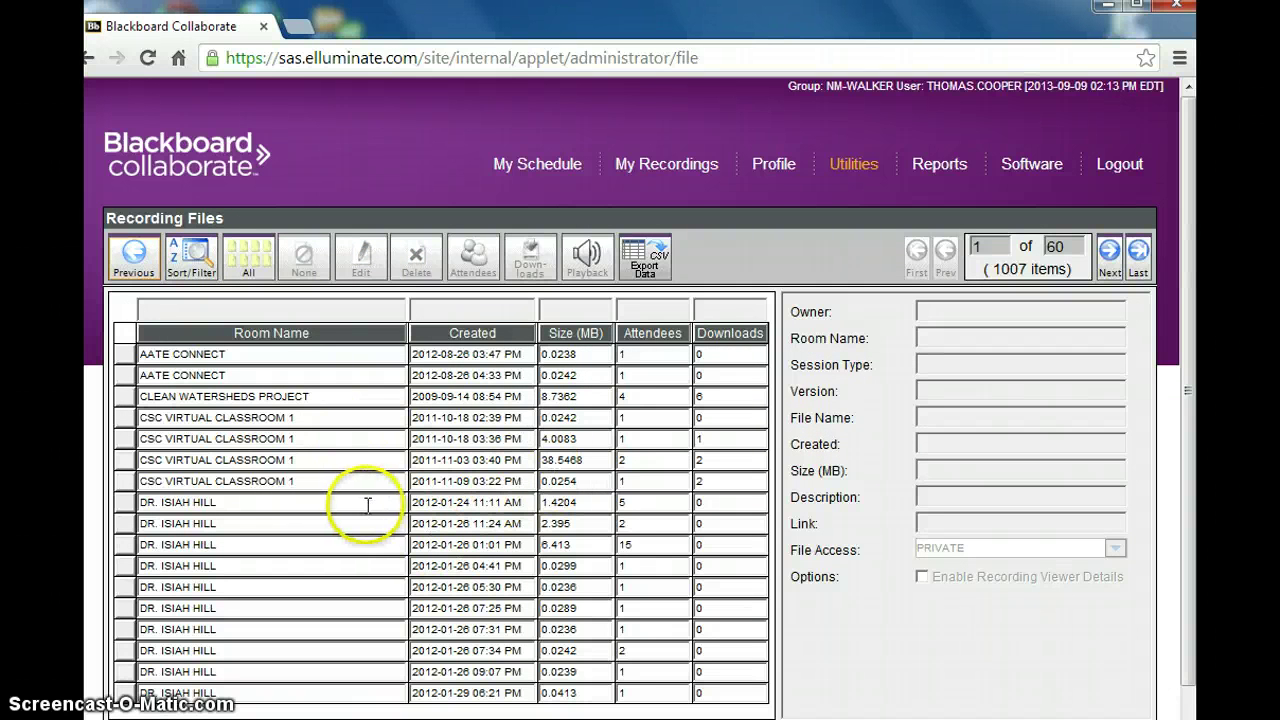
left_click(1110, 258)
left_click(1110, 258)
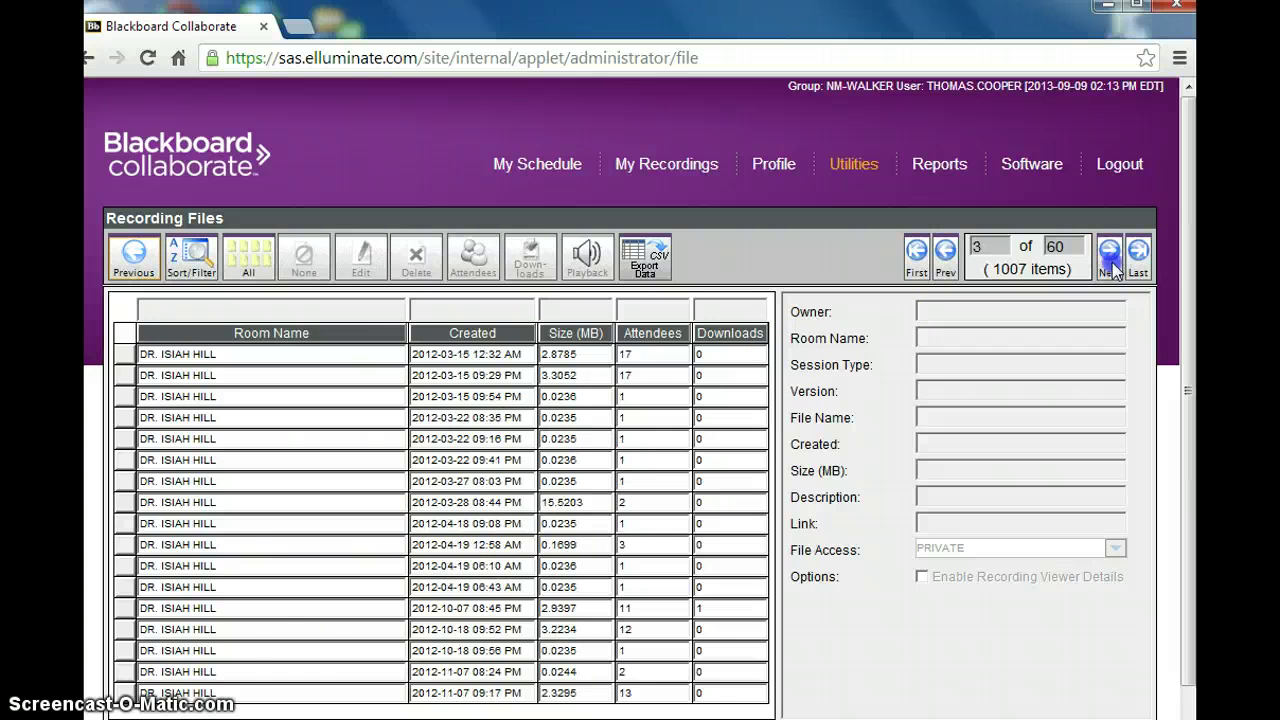
left_click(1110, 258)
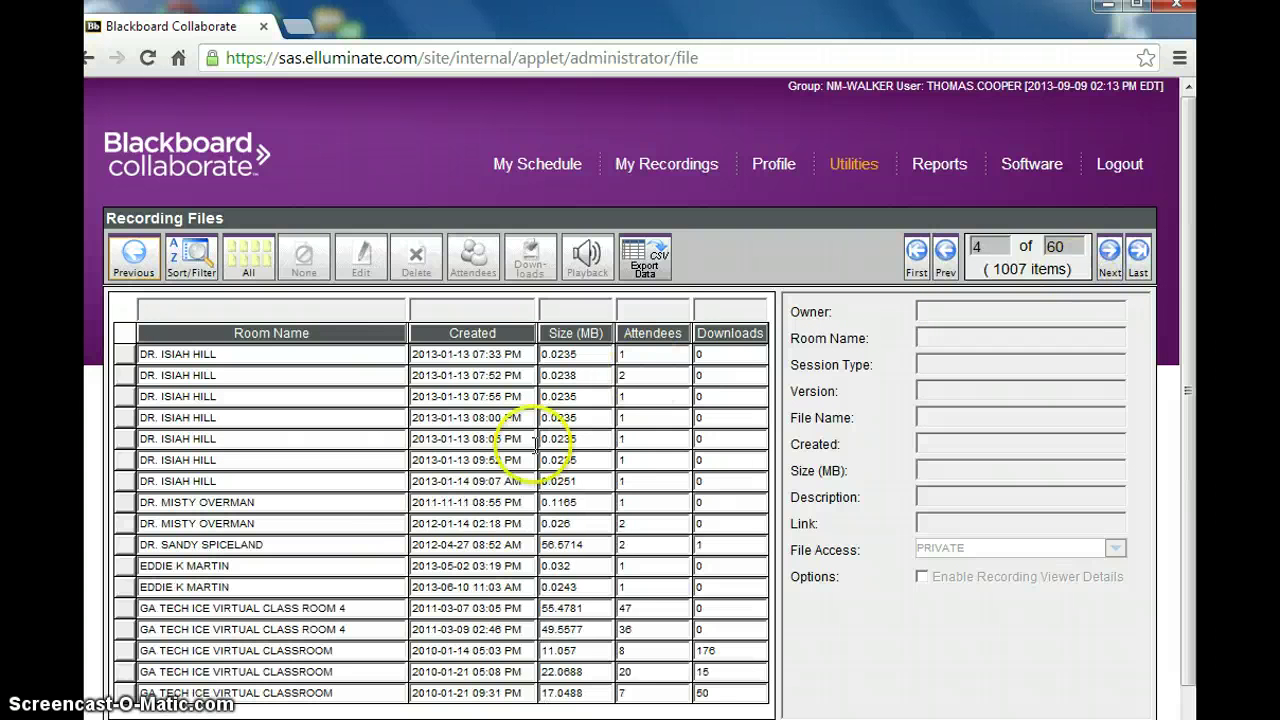
left_click(122, 522)
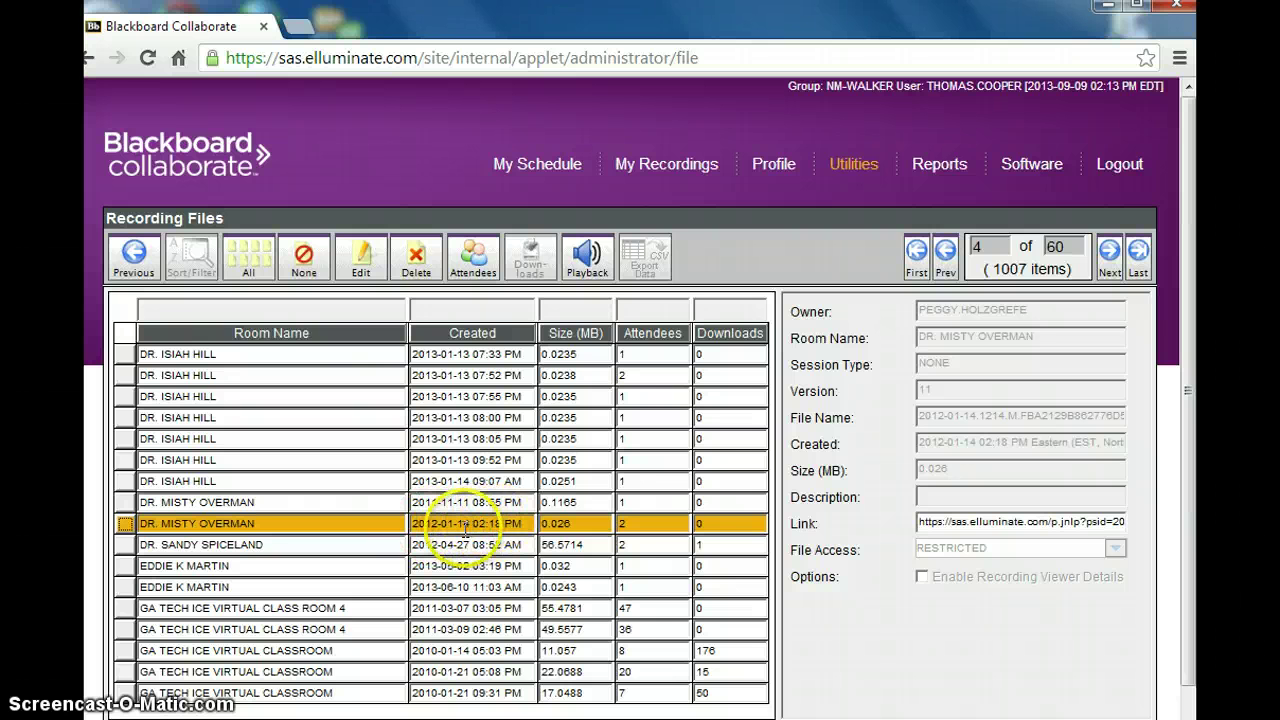
left_click_drag(524, 526, 477, 525)
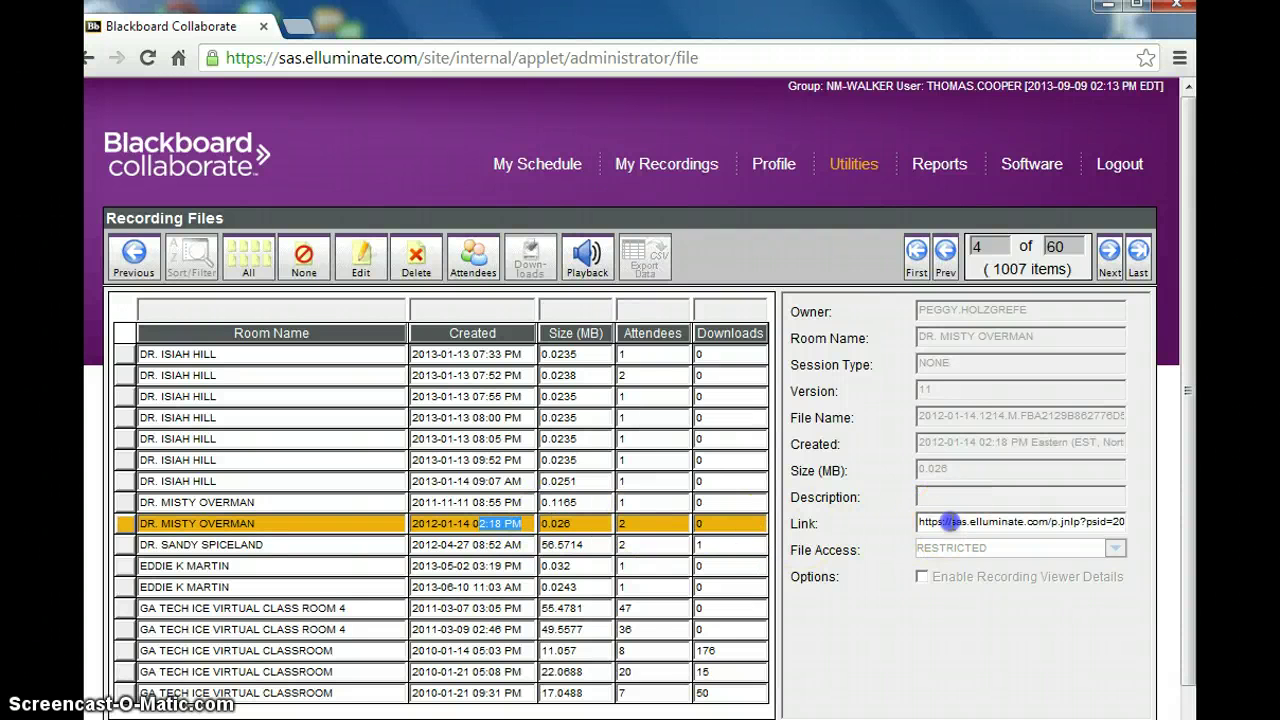
left_click(955, 519)
left_click_drag(918, 522, 1103, 531)
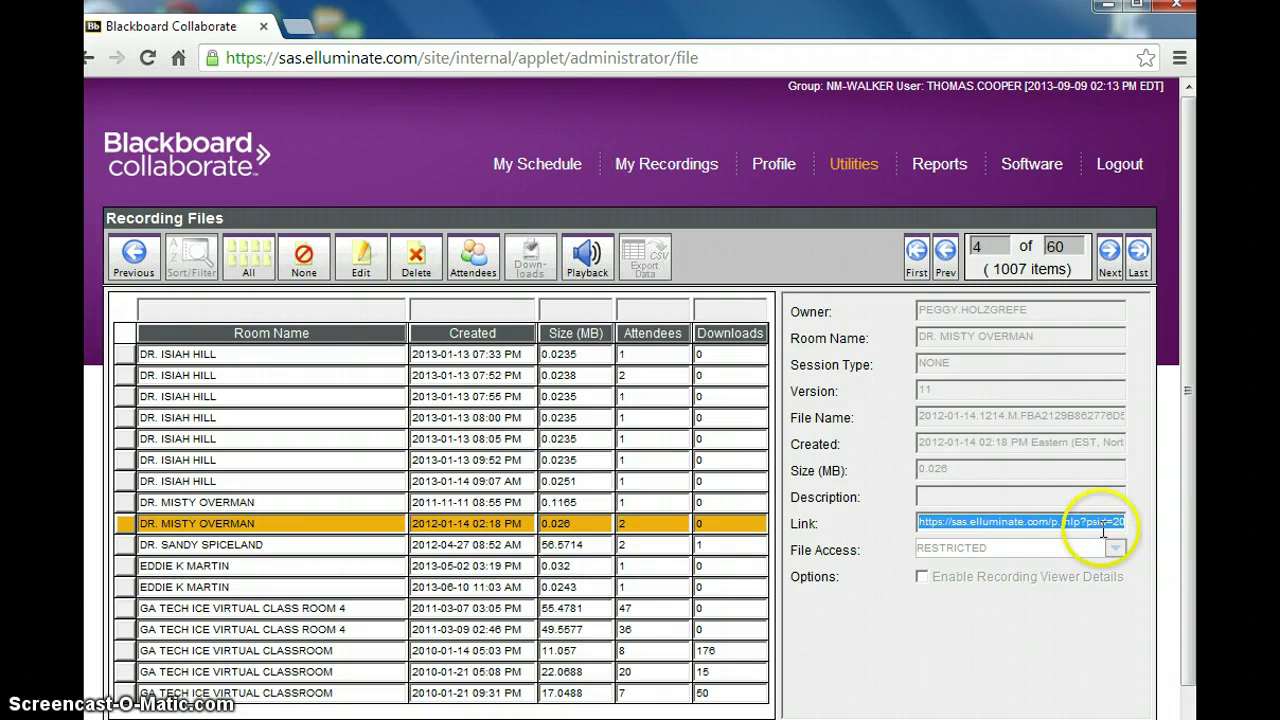
left_click(1103, 522)
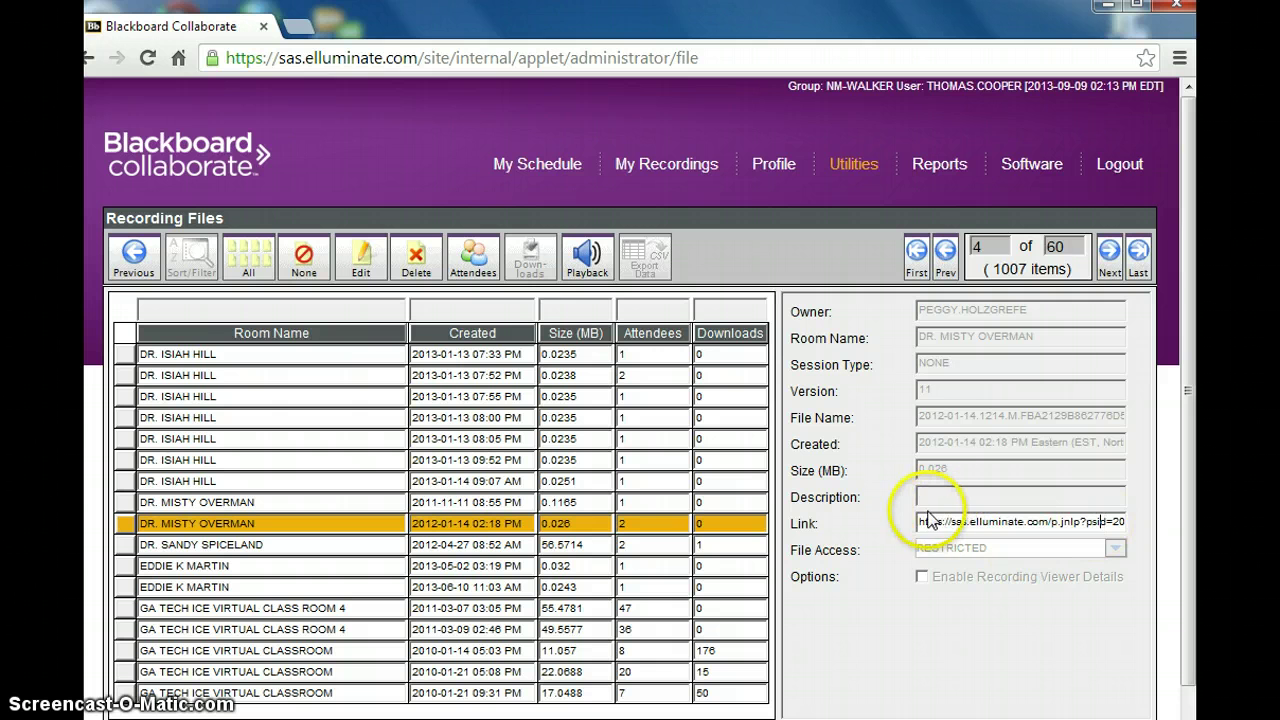
left_click_drag(919, 521, 1136, 526)
Select the selected recording's entire link from its very end back to its beginning
left_click(1075, 528)
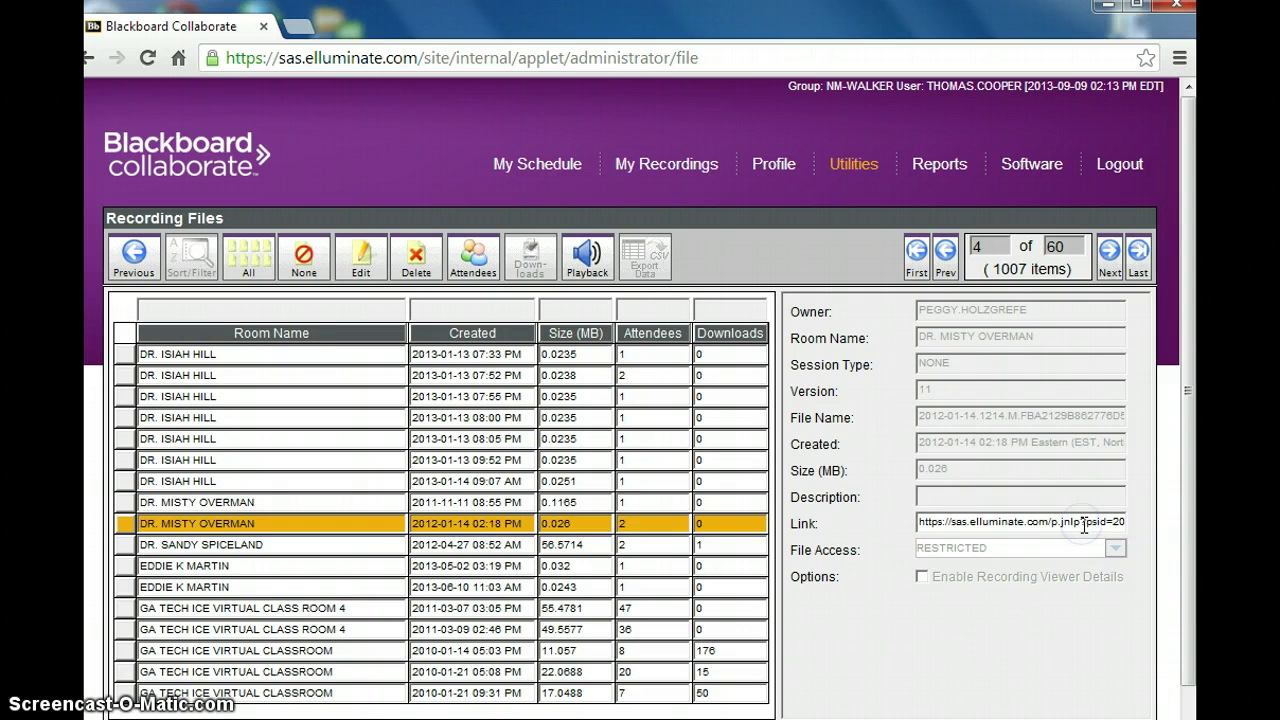
key("Right")
key("Right")
key("Right")
key("Right")
key("Right")
key("Right")
key("Right")
key("Right")
key("Right")
key("Right")
key("Right")
key("Right")
key("Right")
key("Right")
key("Right")
key("Right")
key("Right")
key("Right")
key("Right")
key("Right")
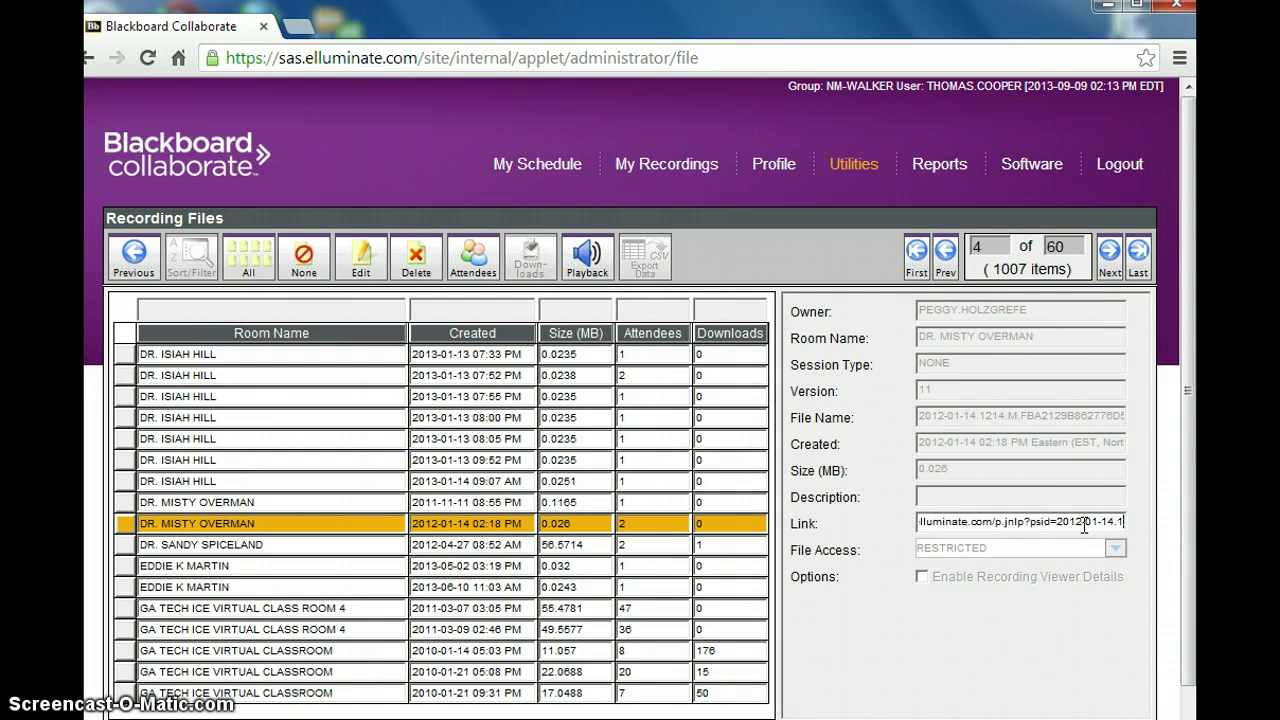
key("Right")
key("Right")
key("Right")
key("Right")
key("Right")
key("Right")
key("Right")
key("Right")
key("Right")
key("Right")
key("Right")
key("Right")
key("Right")
key("Right")
key("Right")
key("Right")
key("Right")
key("Right")
key("Right")
key("Right")
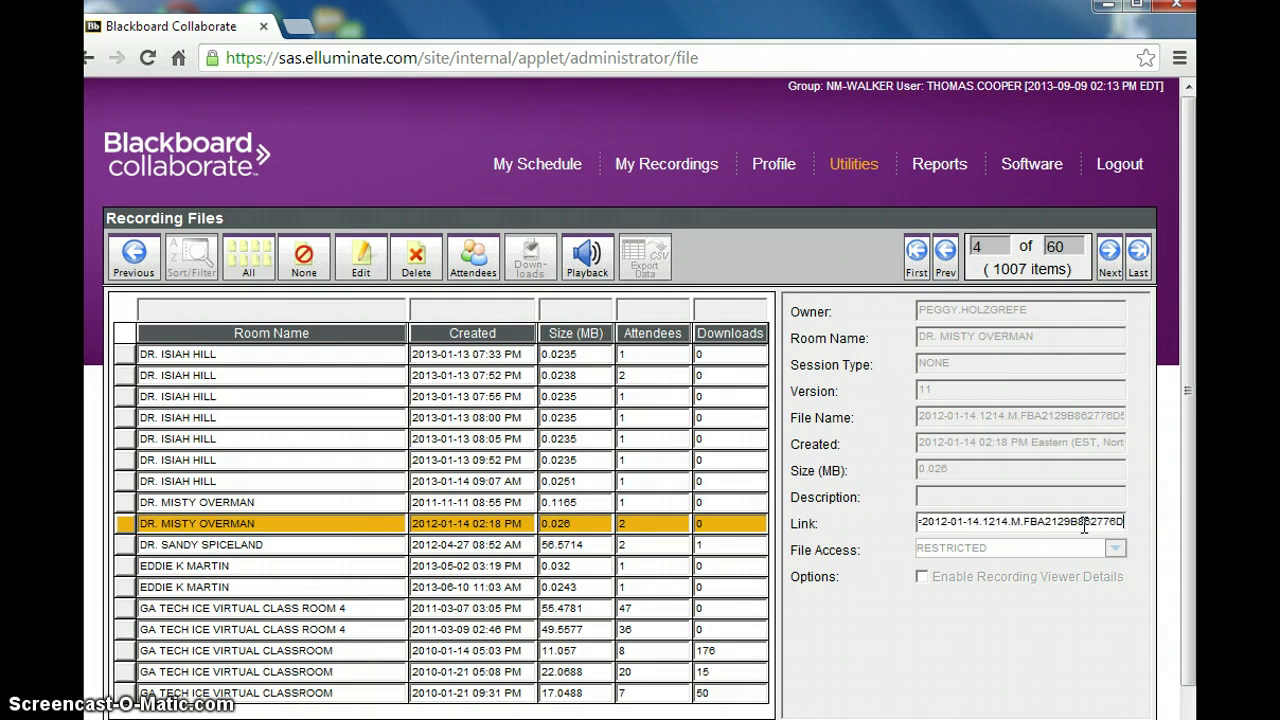
key("Right")
key("Right")
key("Right")
key("Right")
key("Right")
key("Right")
key("Right")
key("Right")
key("Right")
key("Right")
key("Right")
key("Right")
key("Right")
key("Right")
key("Right")
key("Right")
key("Right")
key("Right")
key("Right")
key("Right")
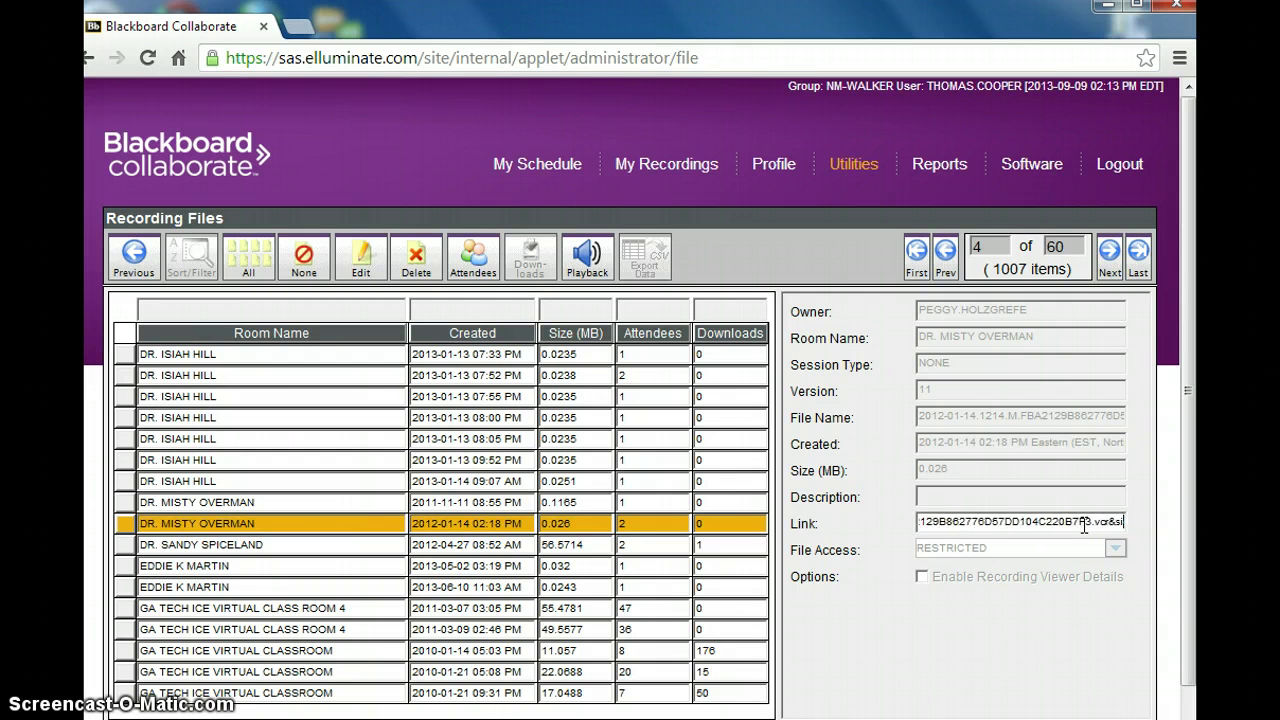
left_click(1100, 527)
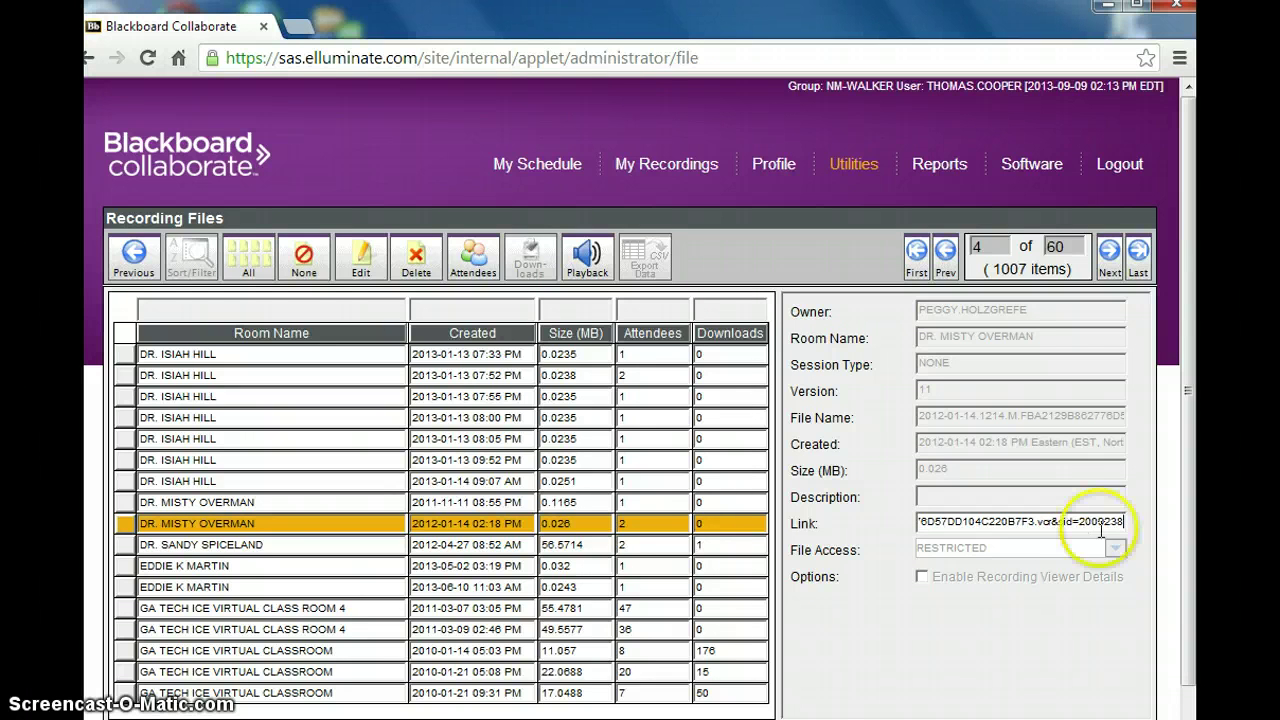
left_click_drag(1122, 522, 870, 538)
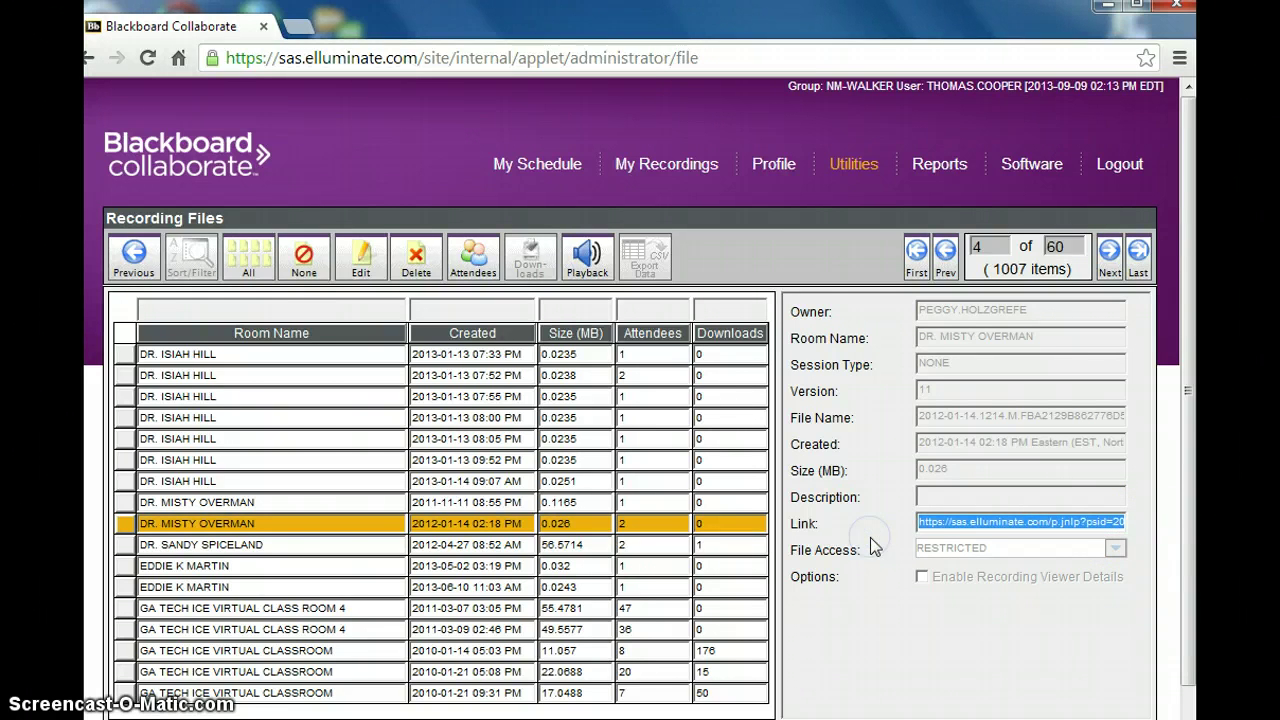